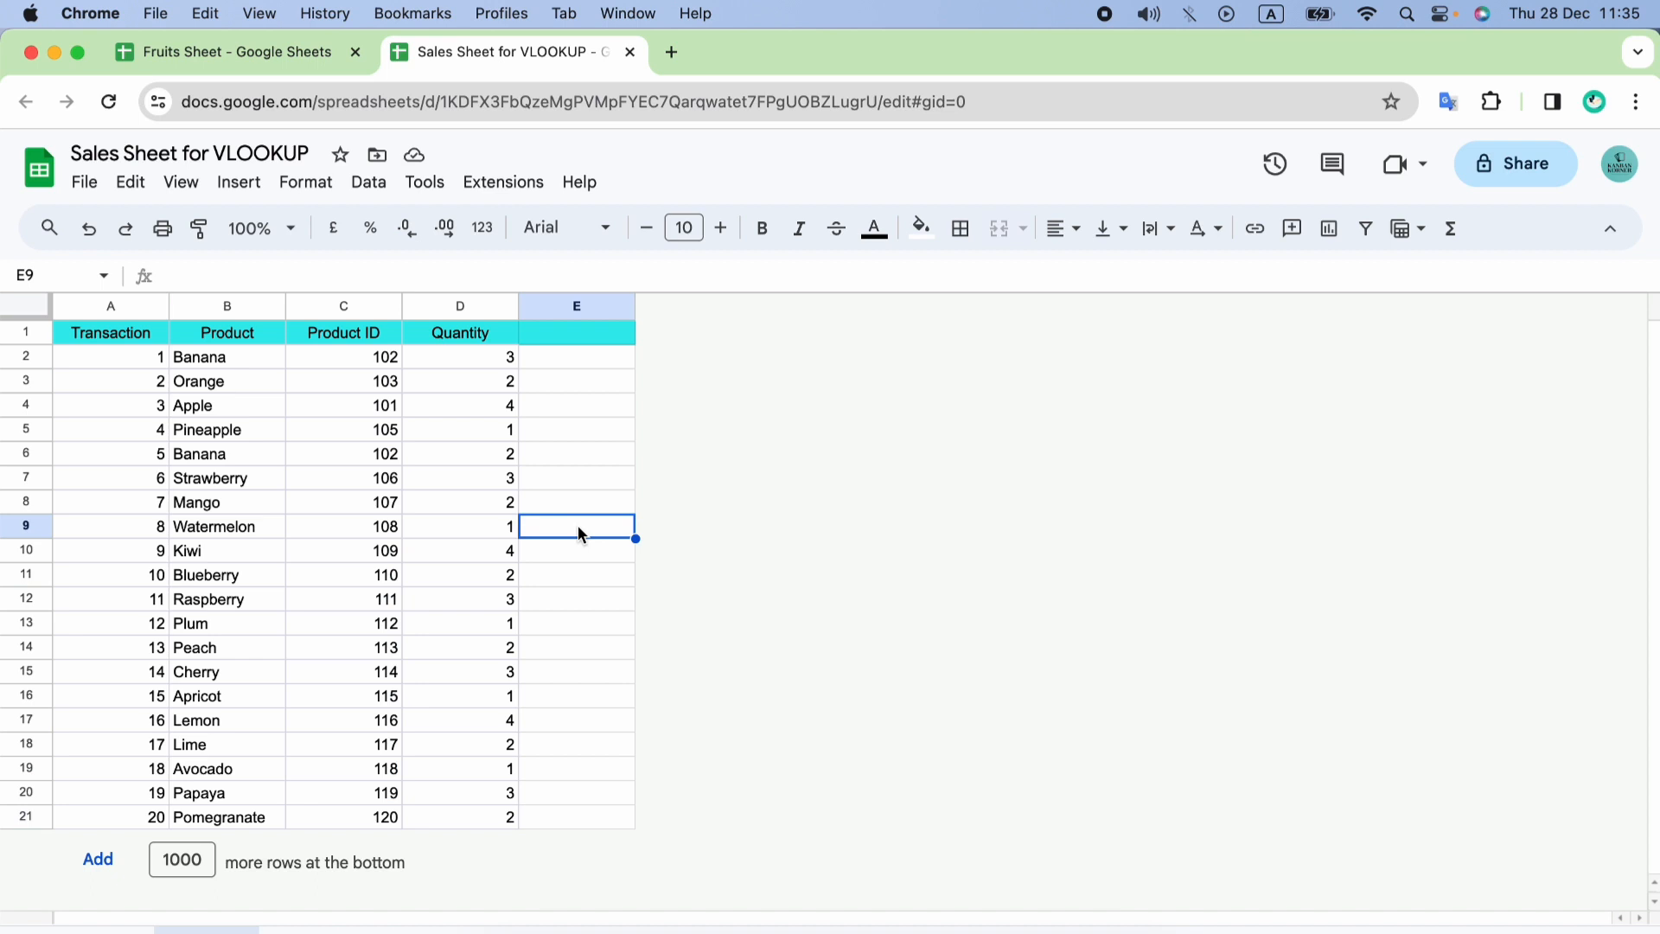
Examine the Product ID and Price columns in the Fruits Sheet and the product list and empty column E in the Sales Sheet.
click(297, 64)
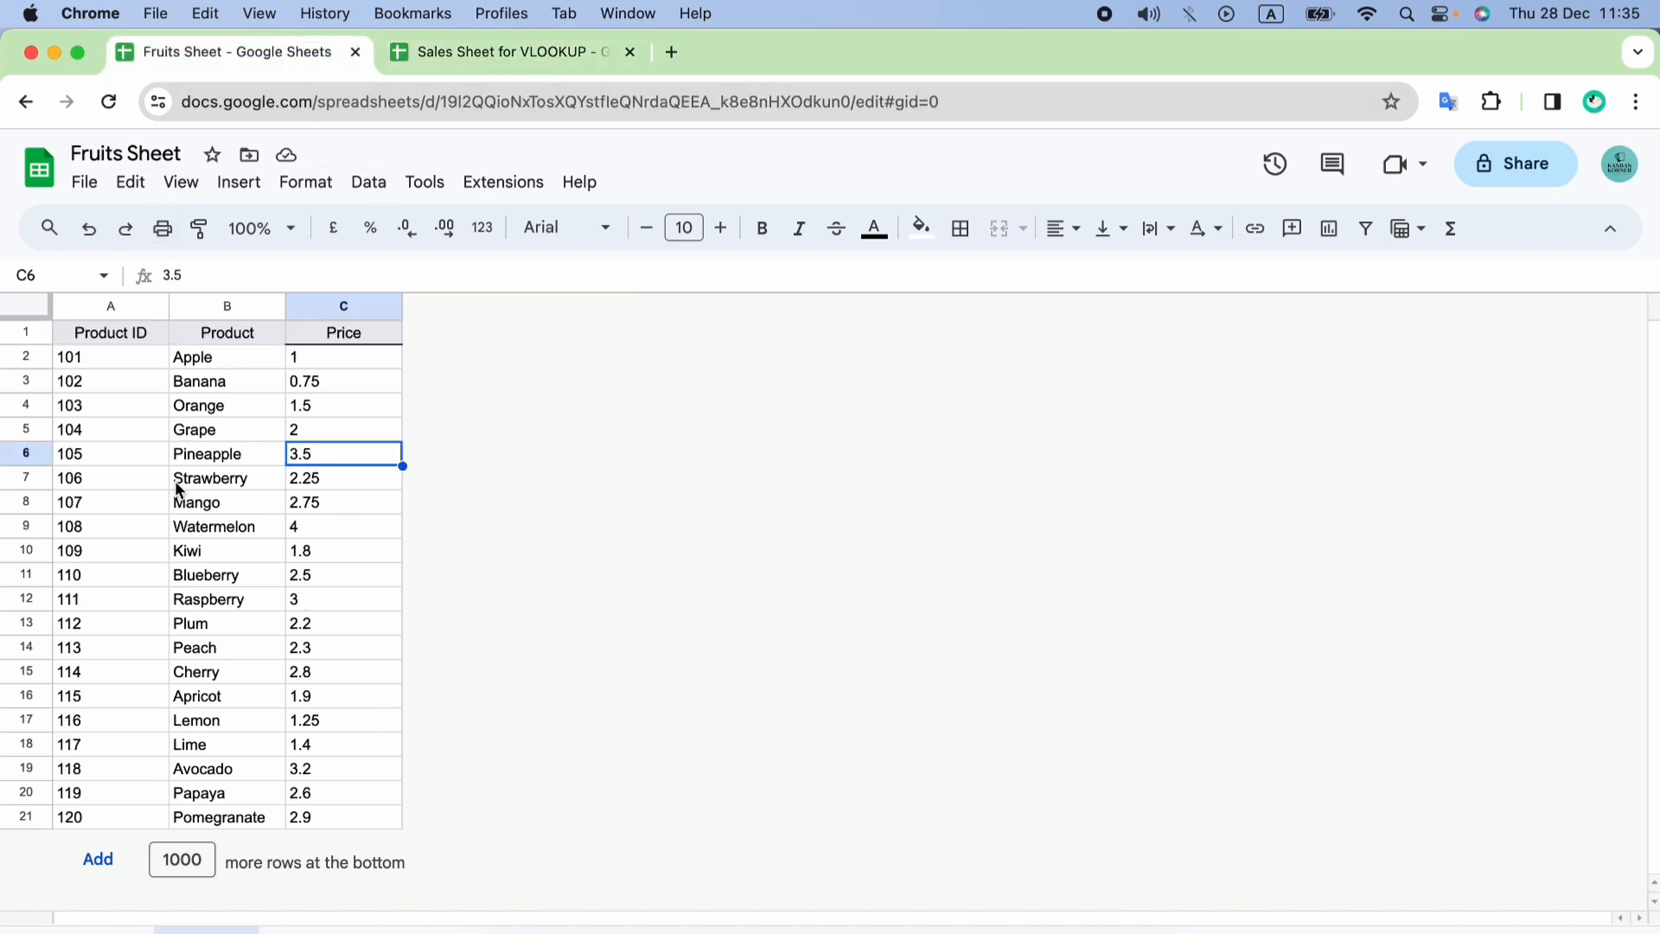
click(124, 304)
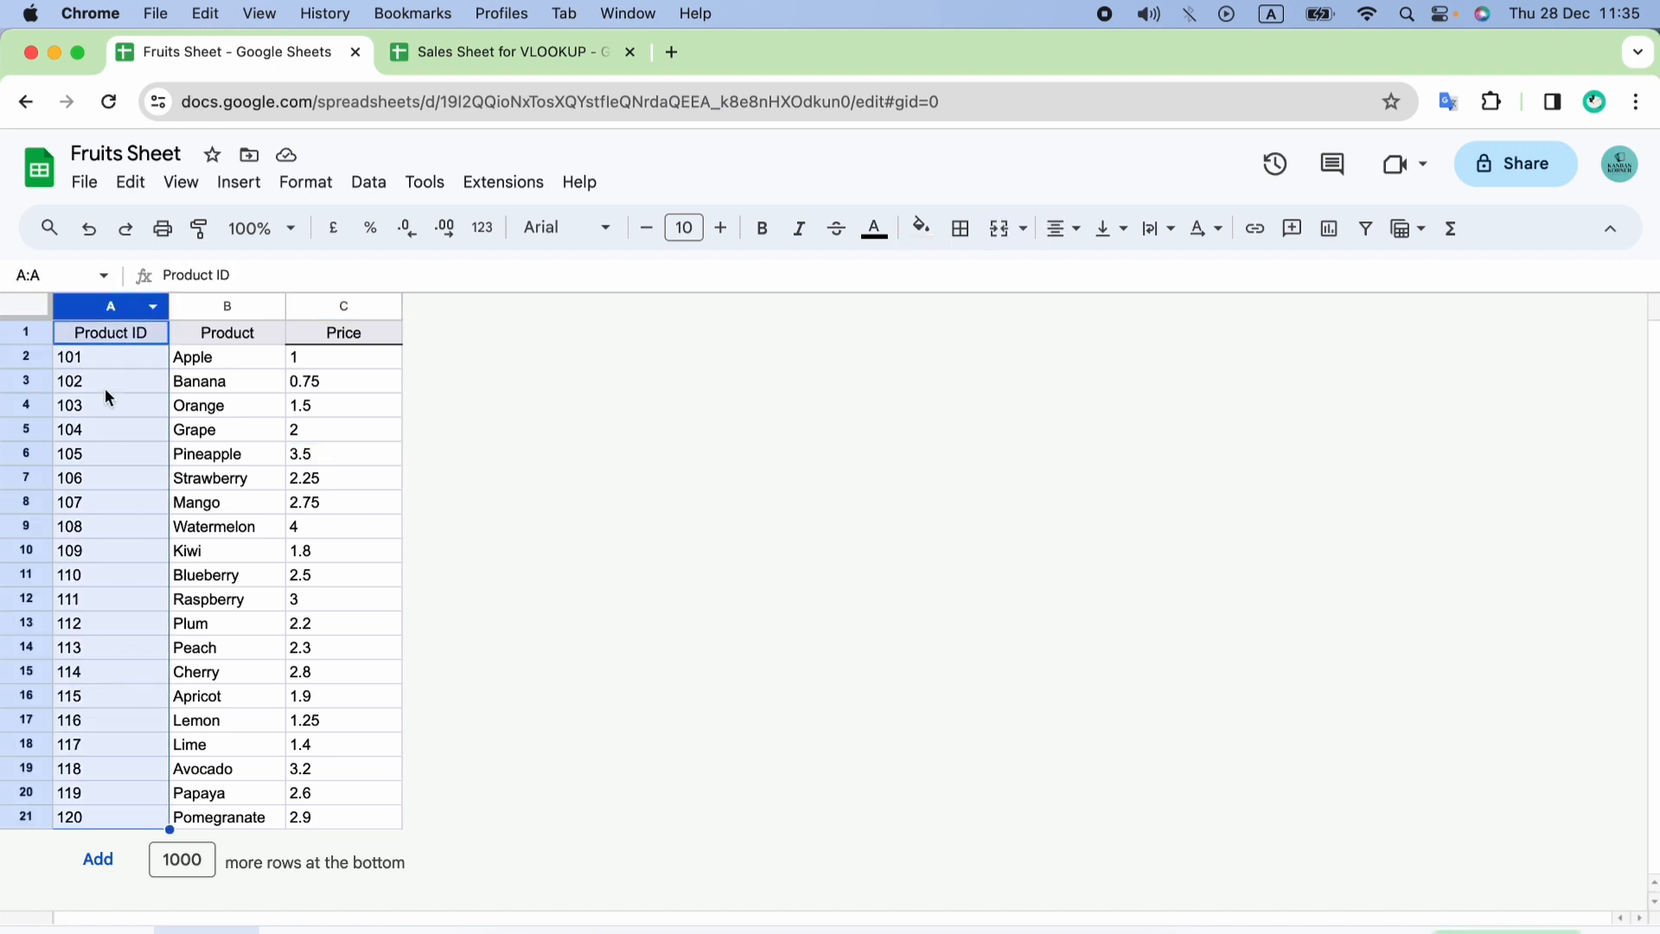
click(441, 55)
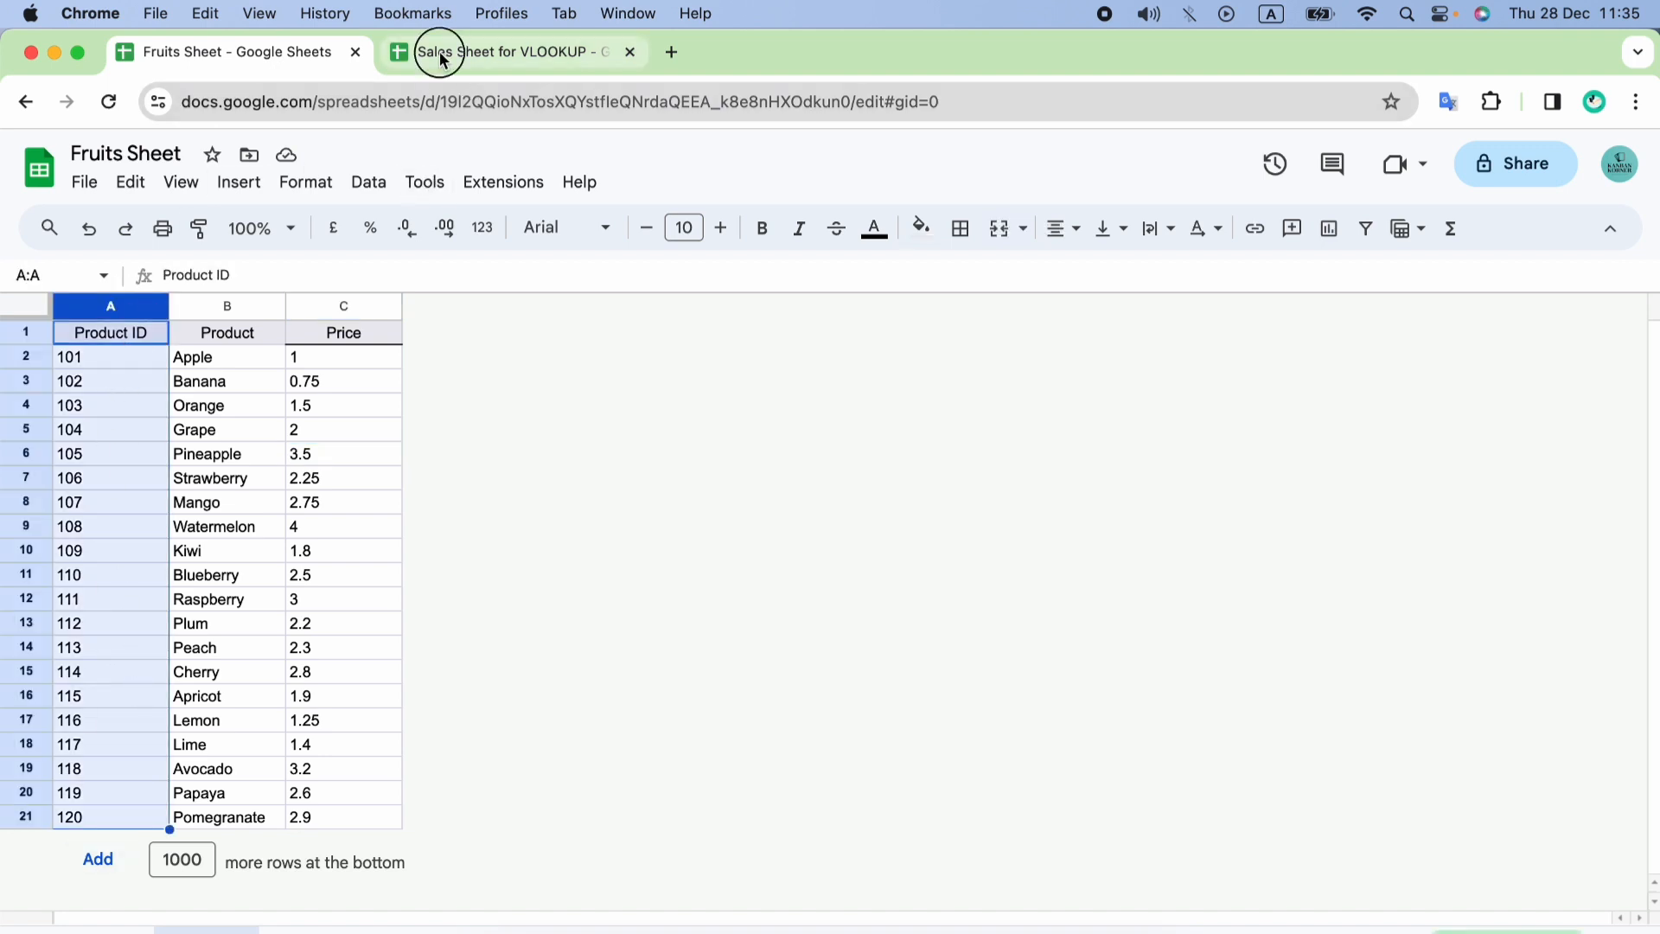
click(237, 52)
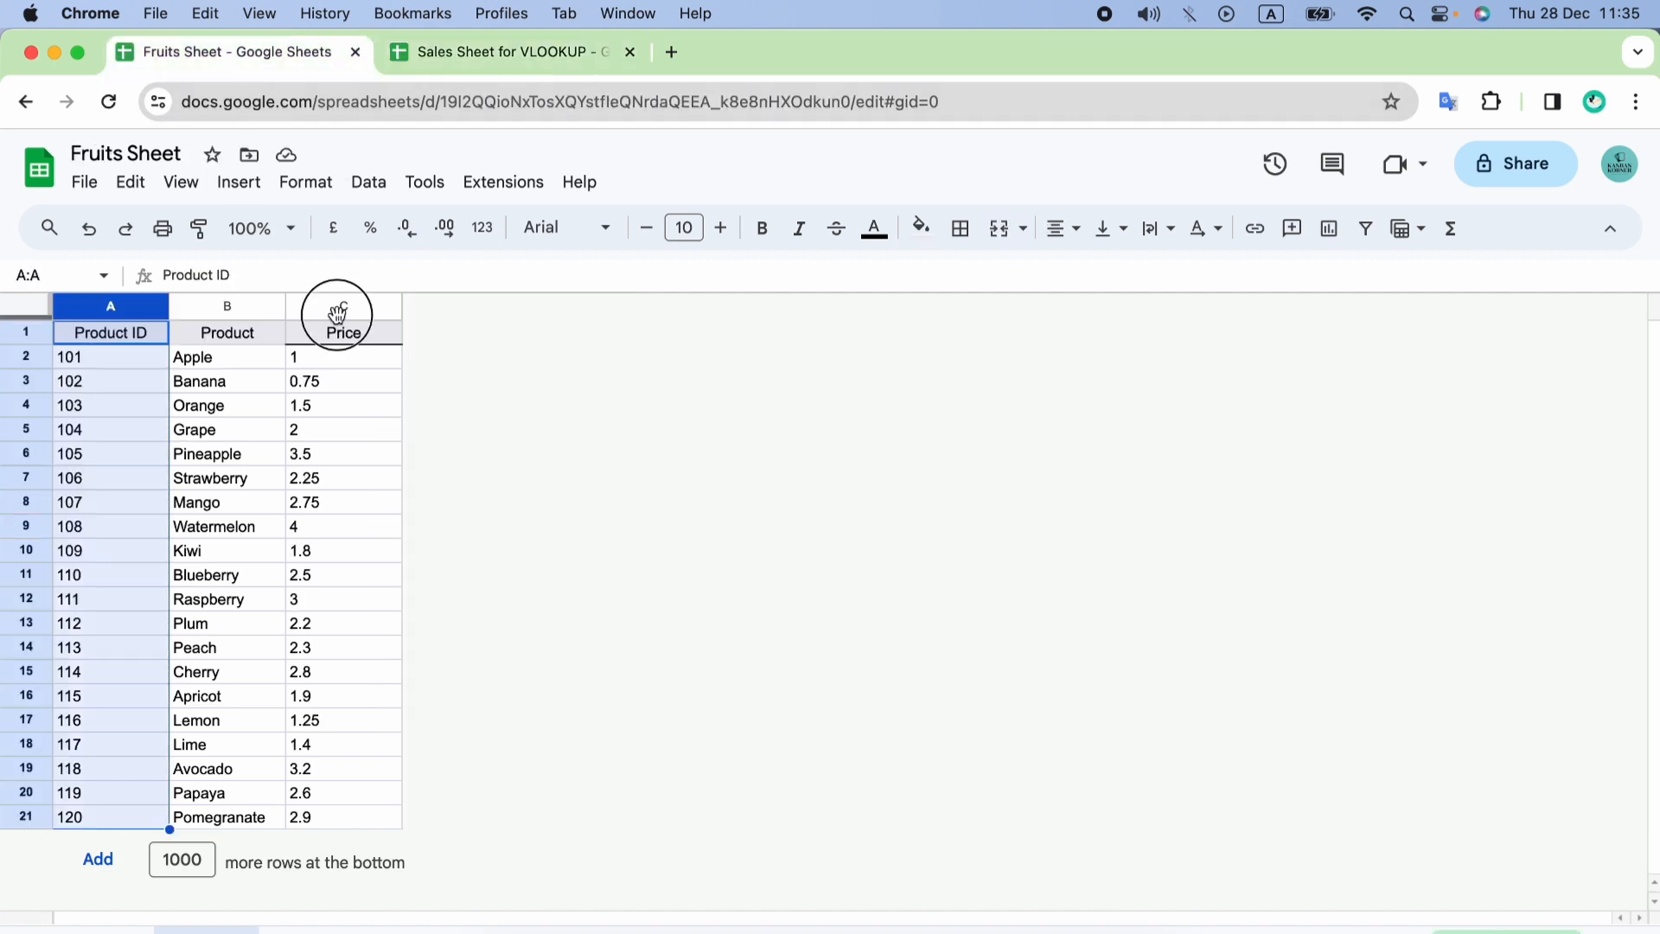
click(337, 310)
click(467, 54)
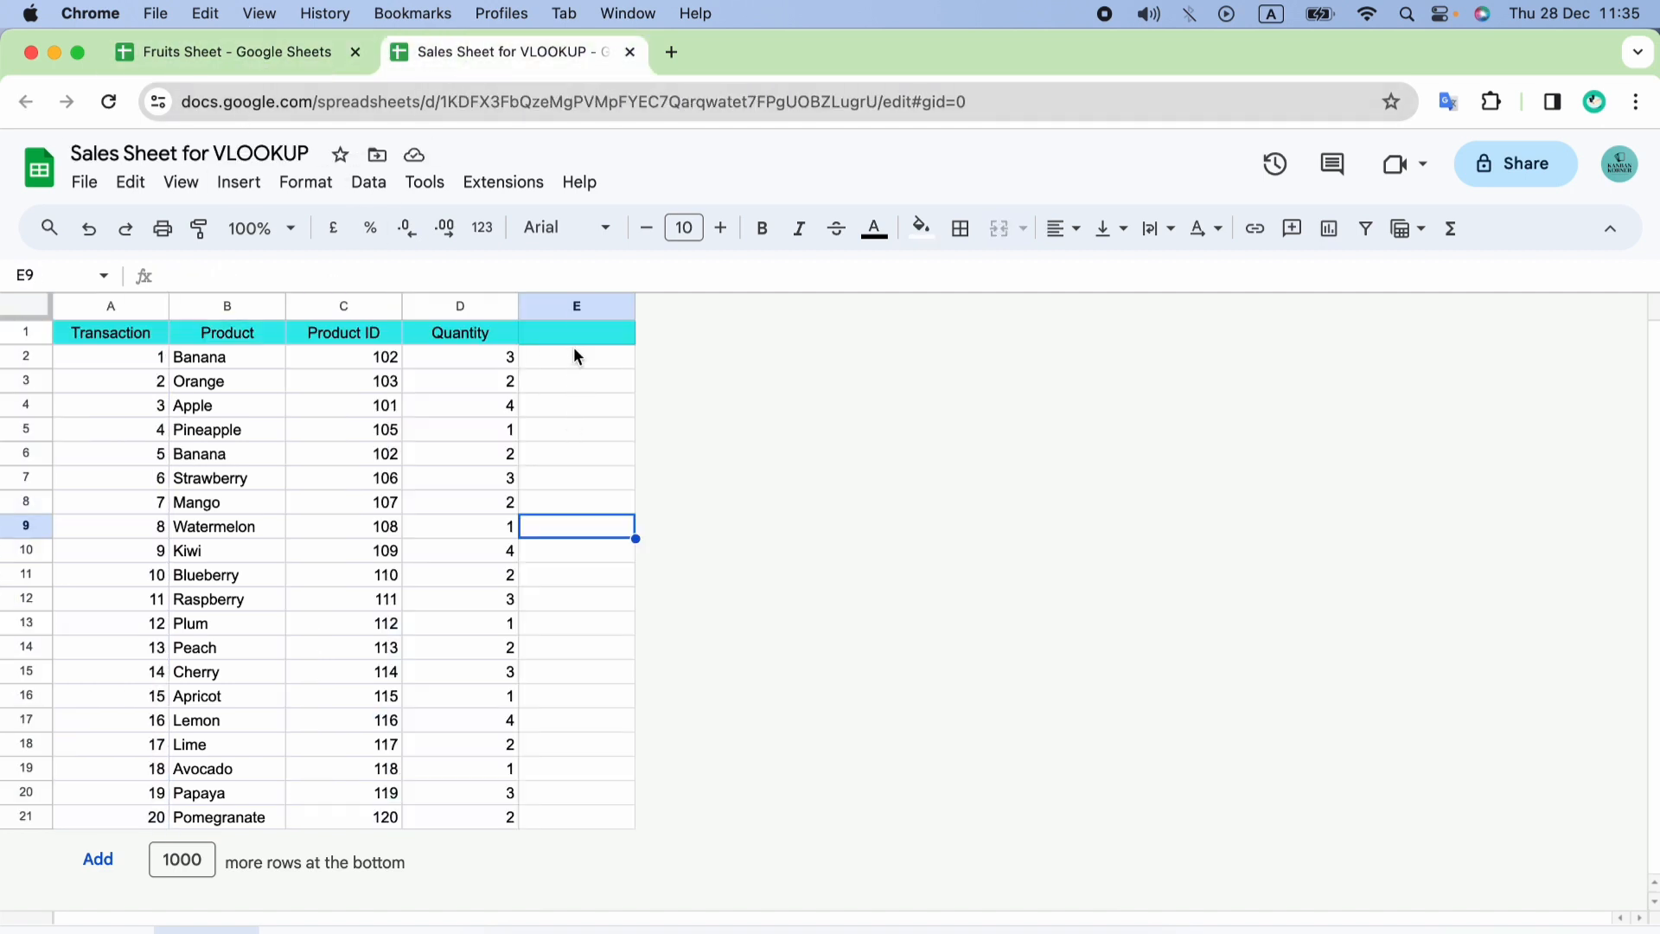
click(573, 307)
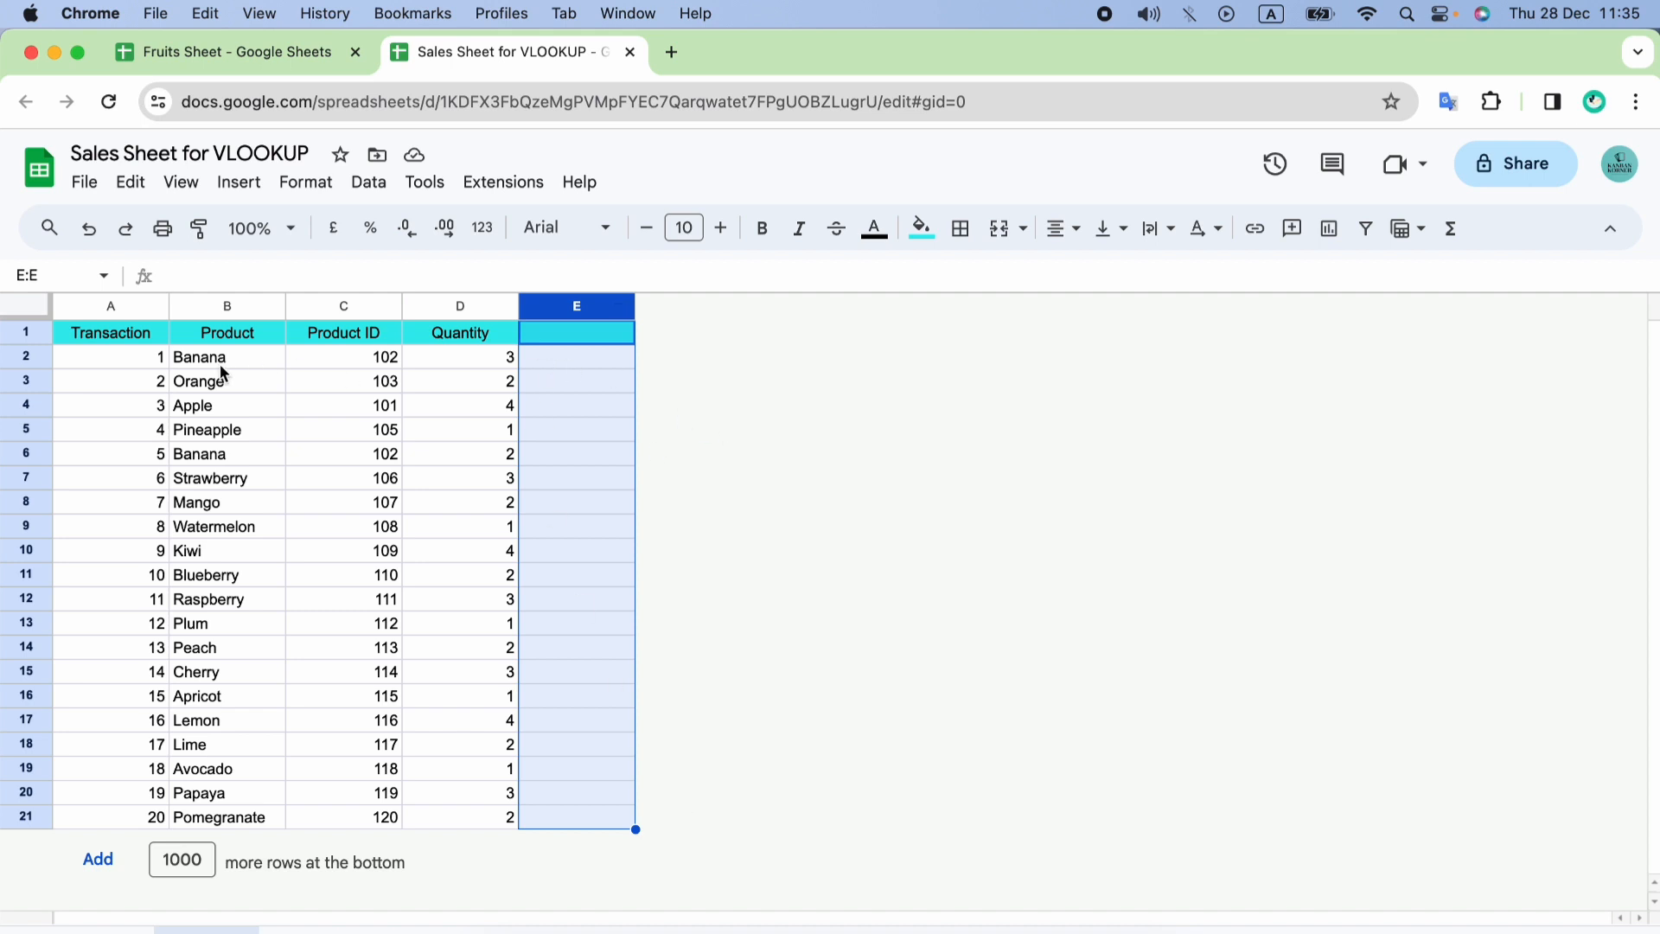
drag(222, 364, 229, 821)
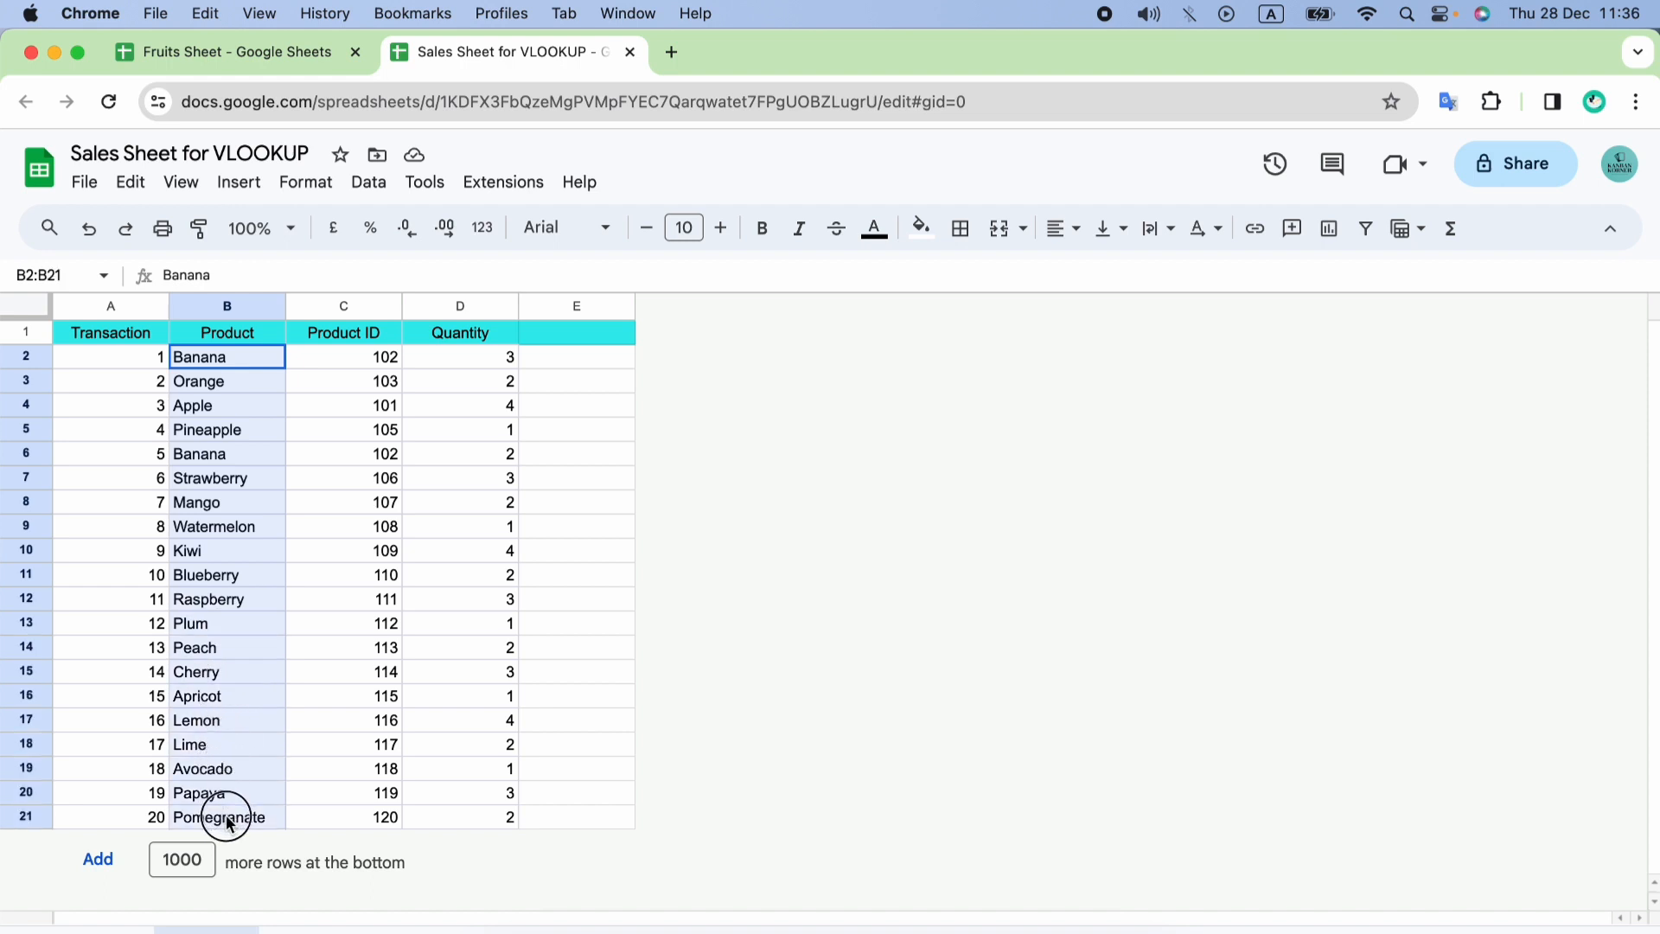
click(621, 431)
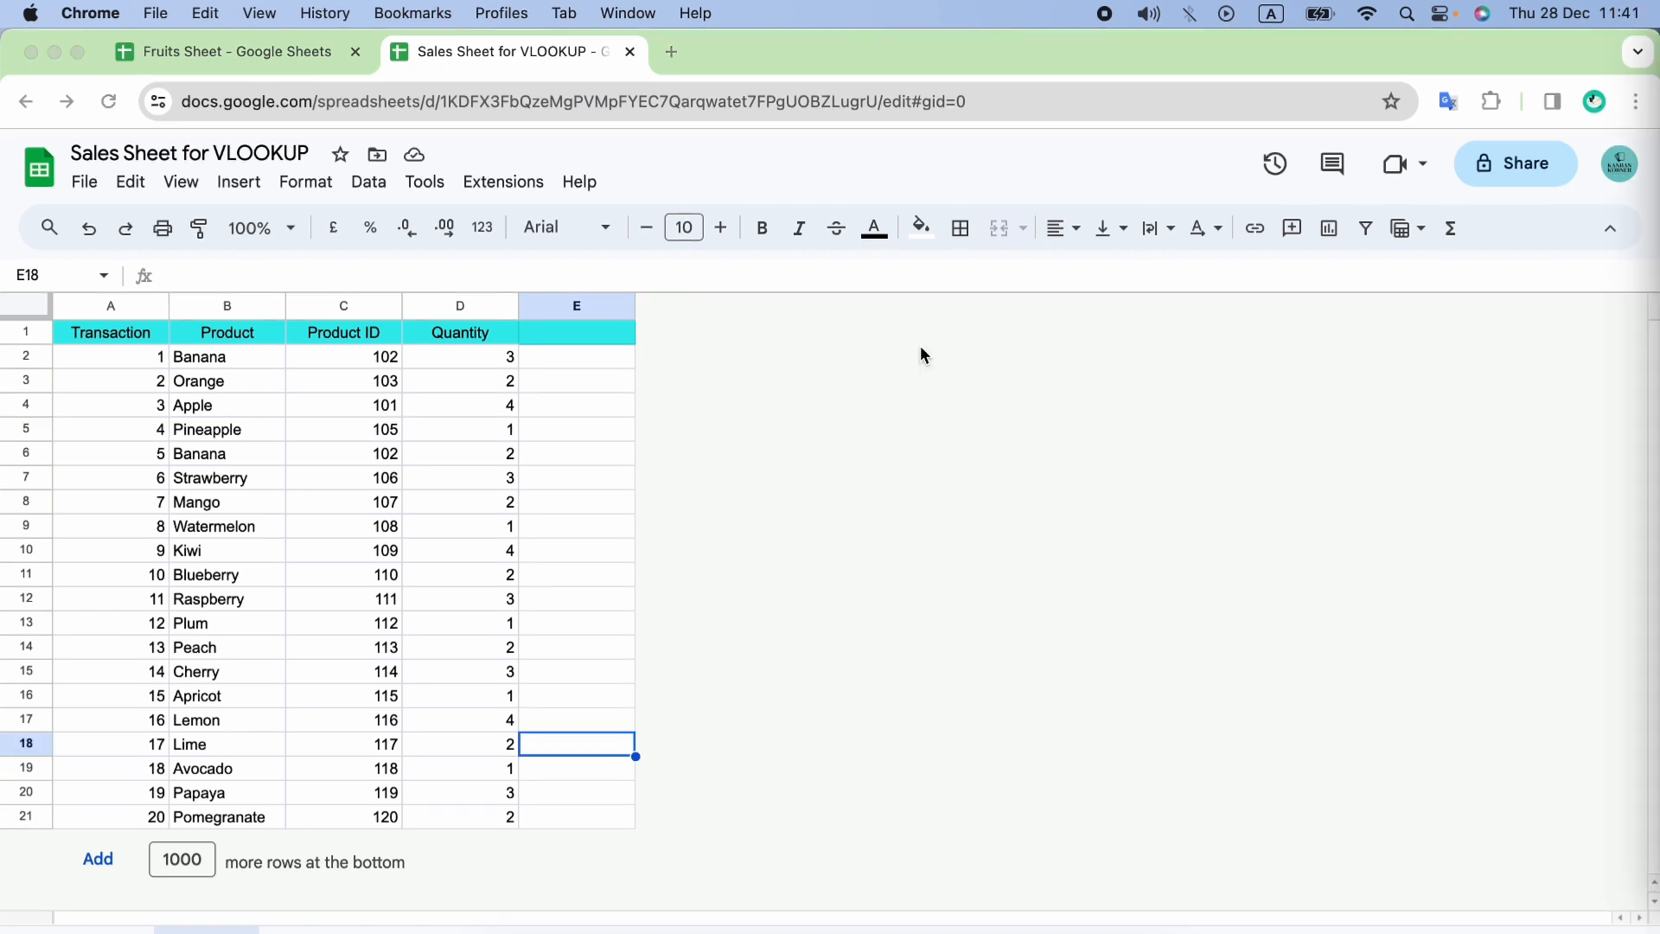
Start an IMPORTRANGE formula in cell E8 of the Sales Sheet, using the quoted Fruits Sheet URL as the source spreadsheet.
click(610, 505)
text(=)
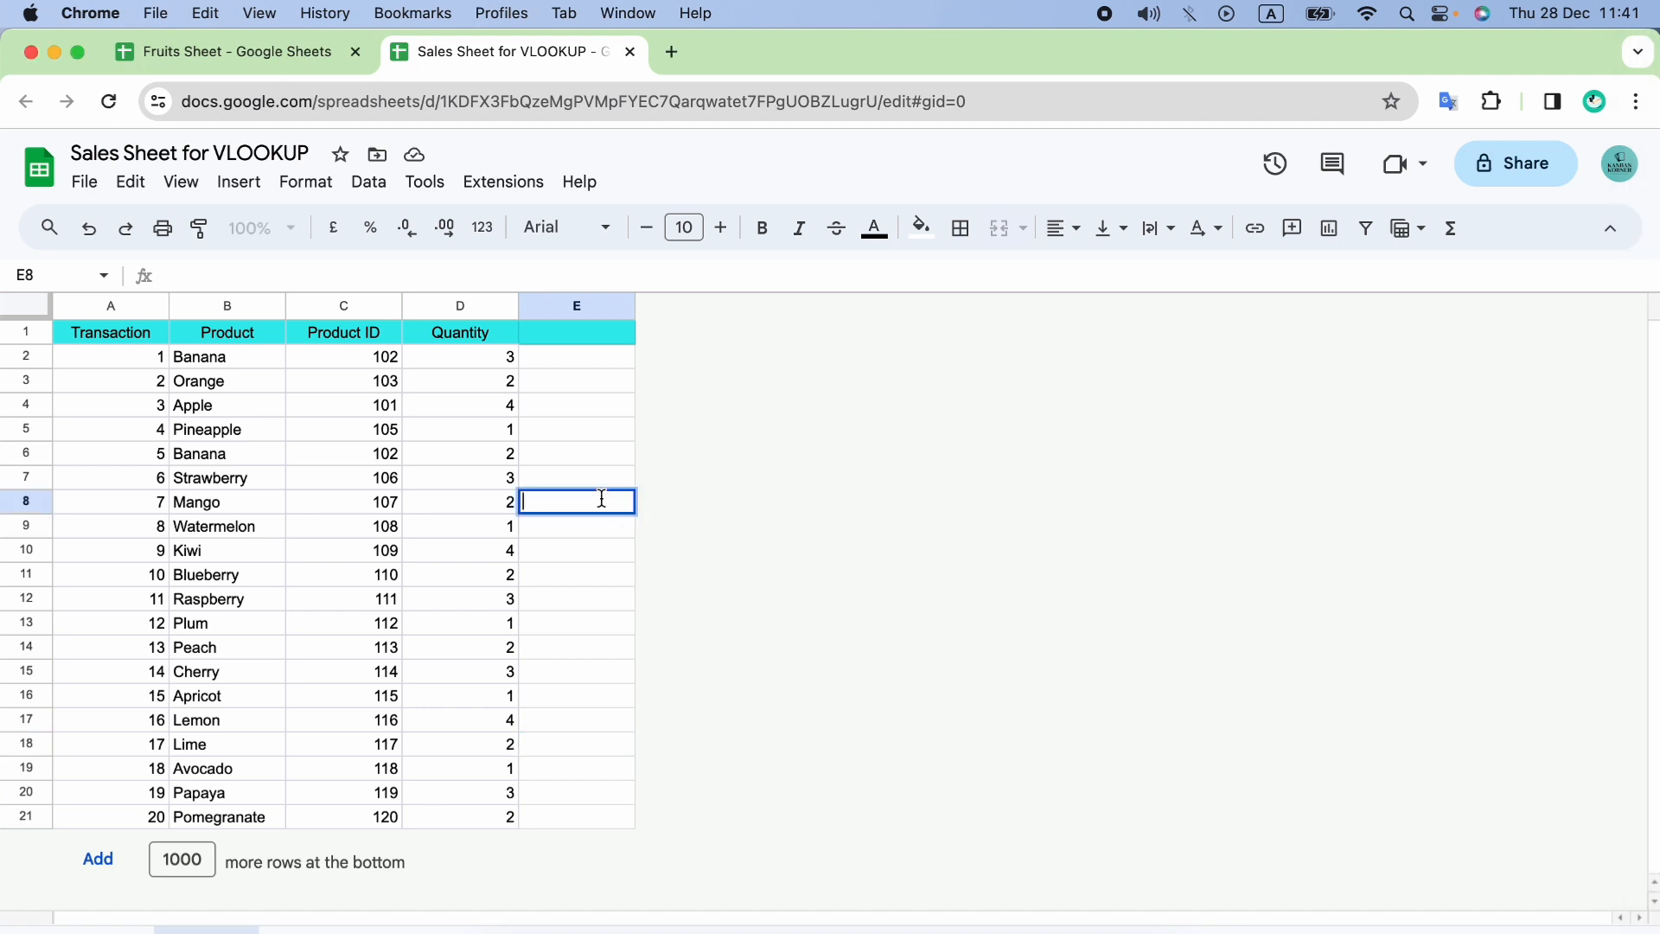
text(IMPOR)
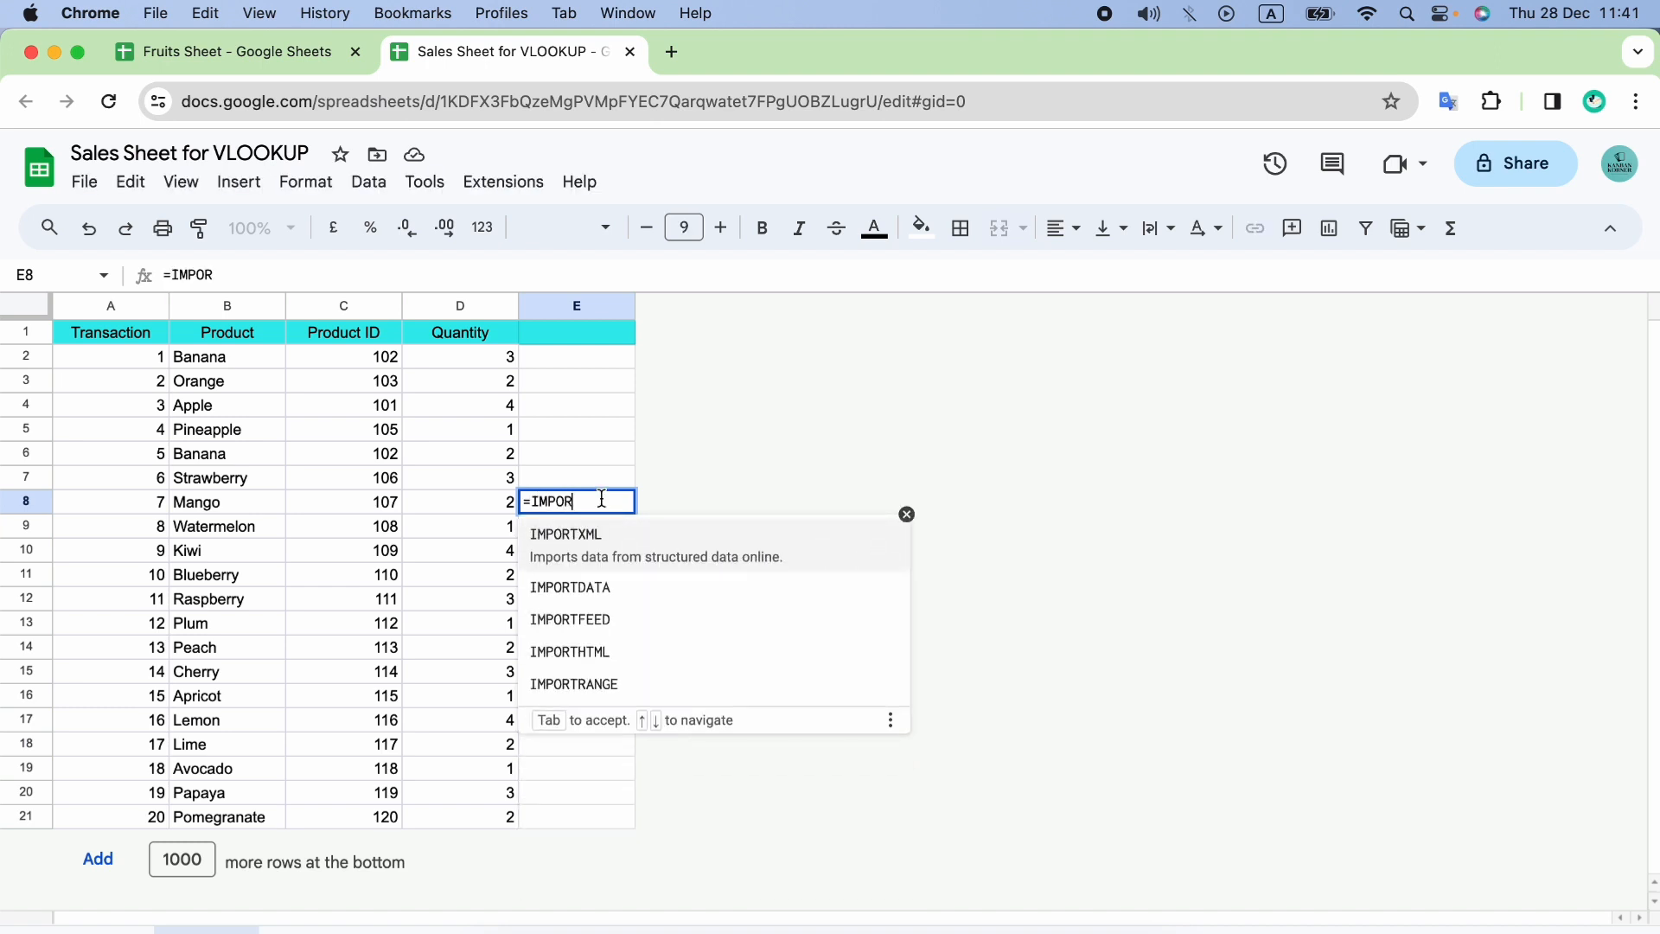
click(689, 683)
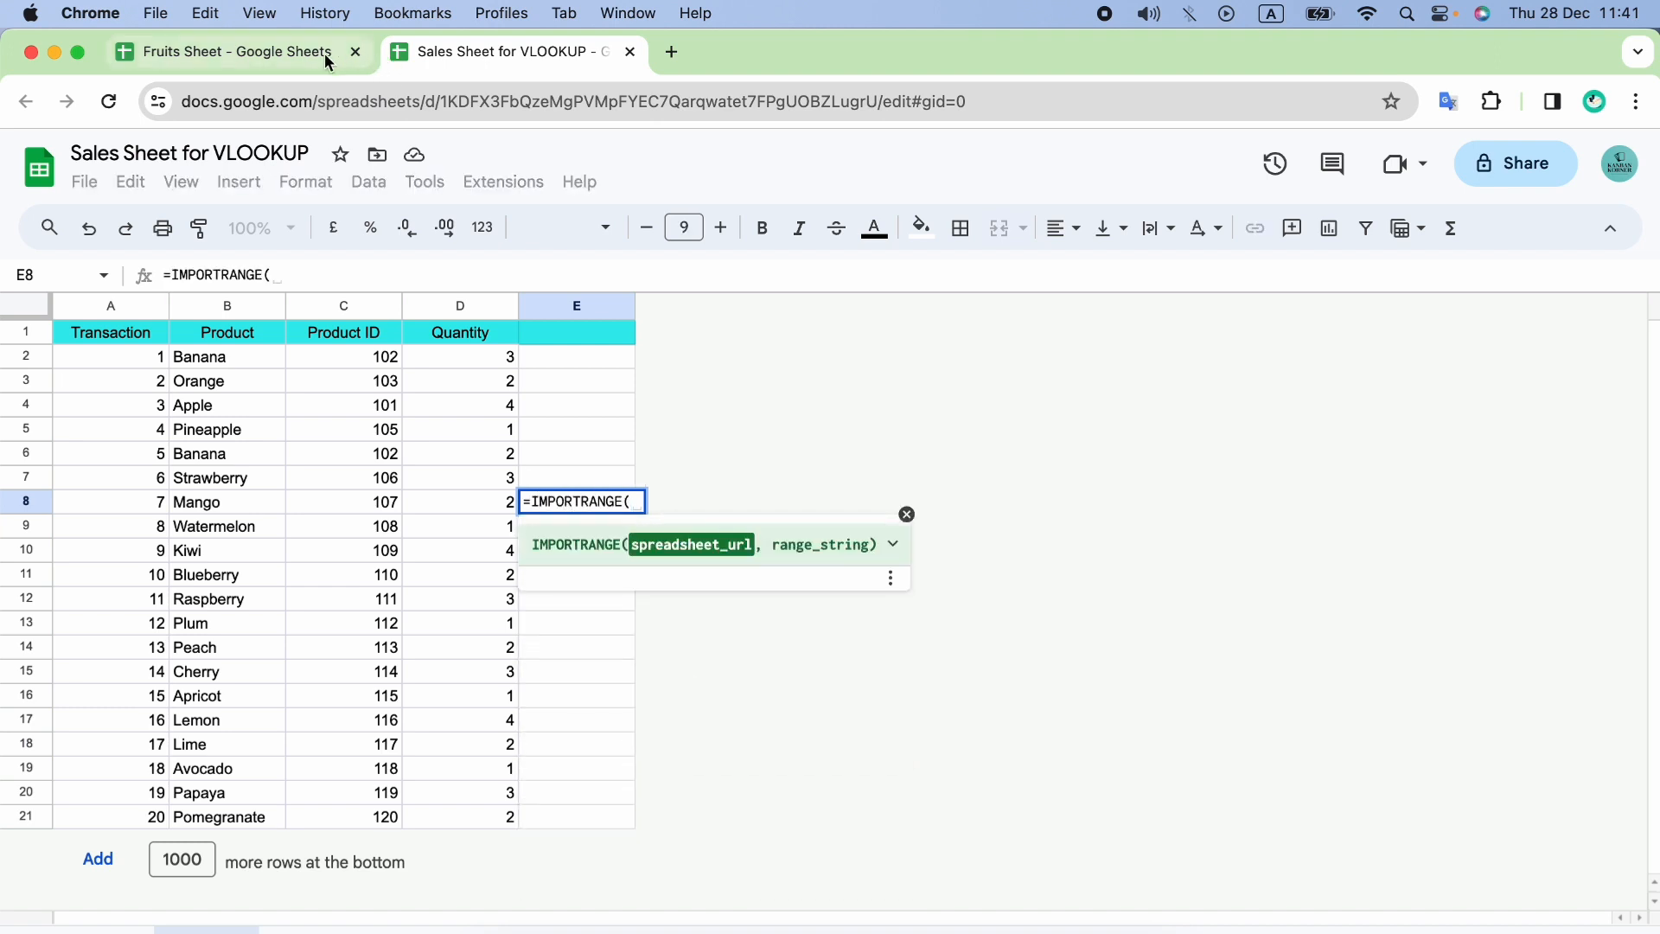
click(326, 52)
click(388, 104)
key(super+c)
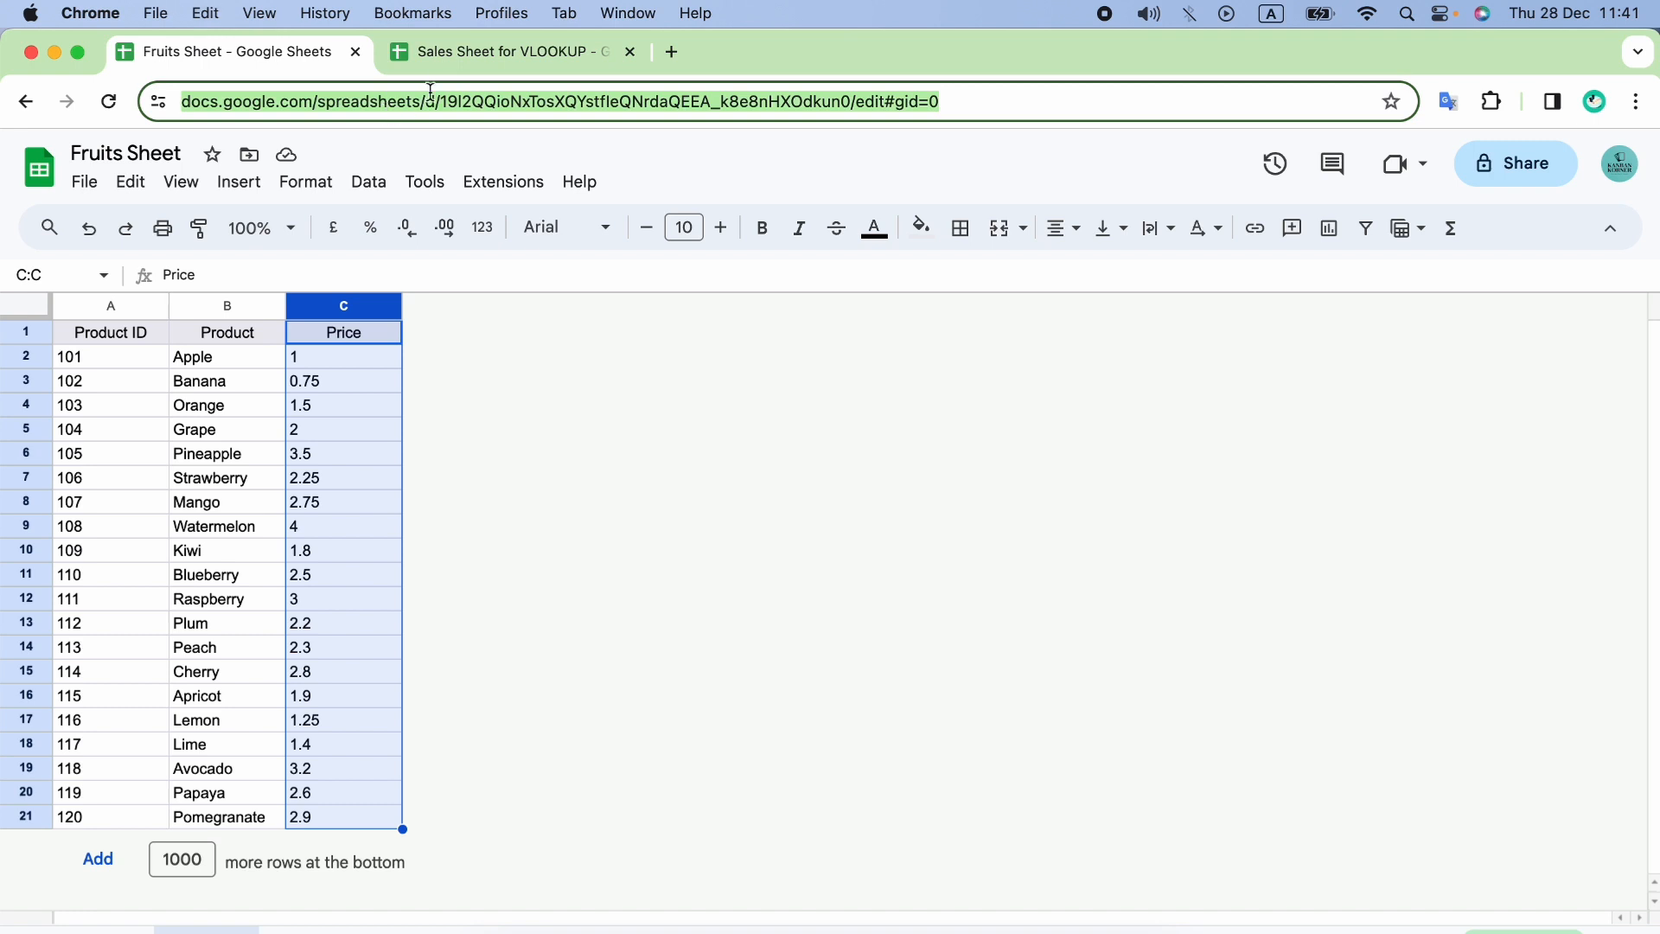
click(456, 54)
text(")
key(super+v)
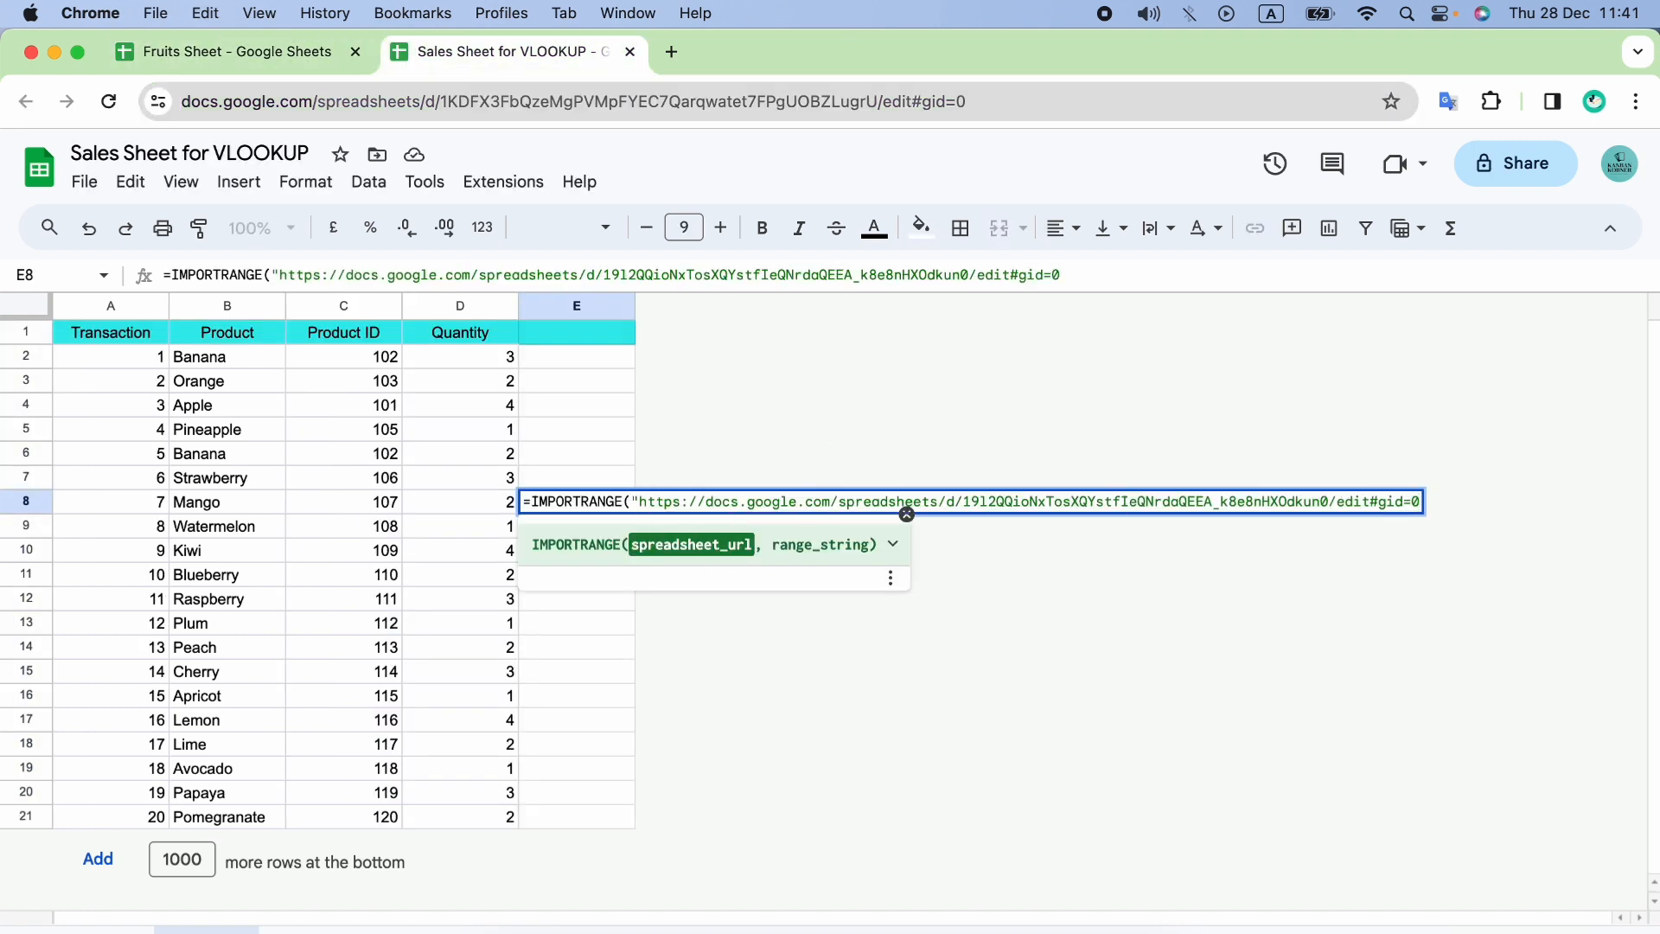
text(",")
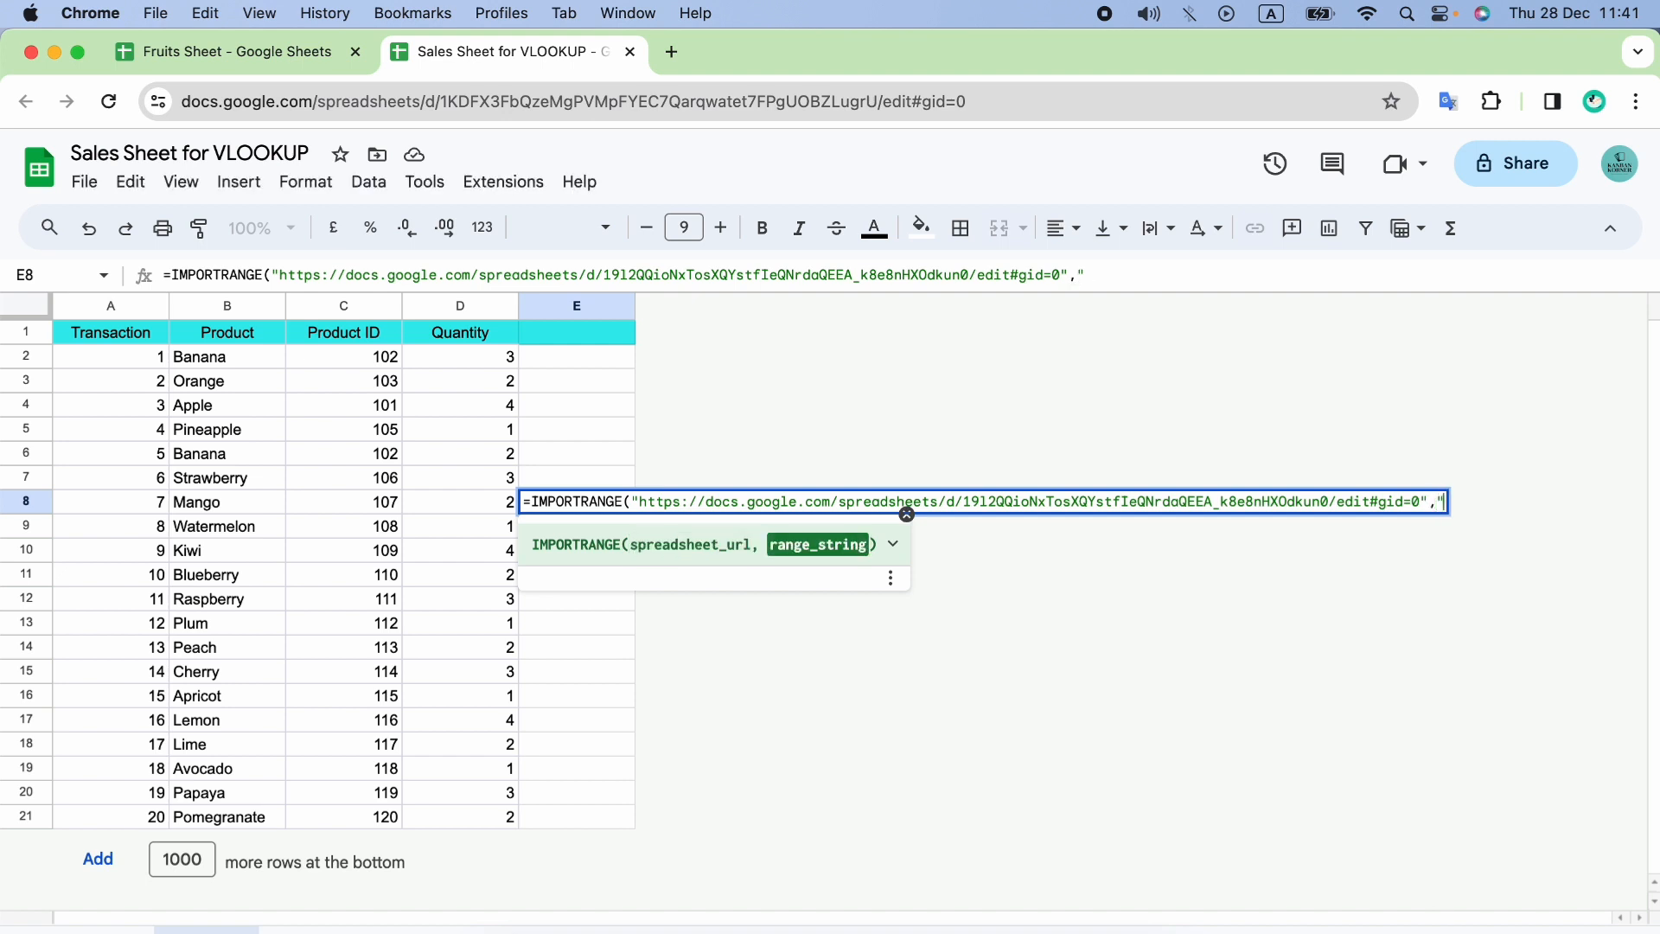
Complete the IMPORTRANGE formula in E8 with the range string "Sheet1!A:C" and enter it.
click(256, 58)
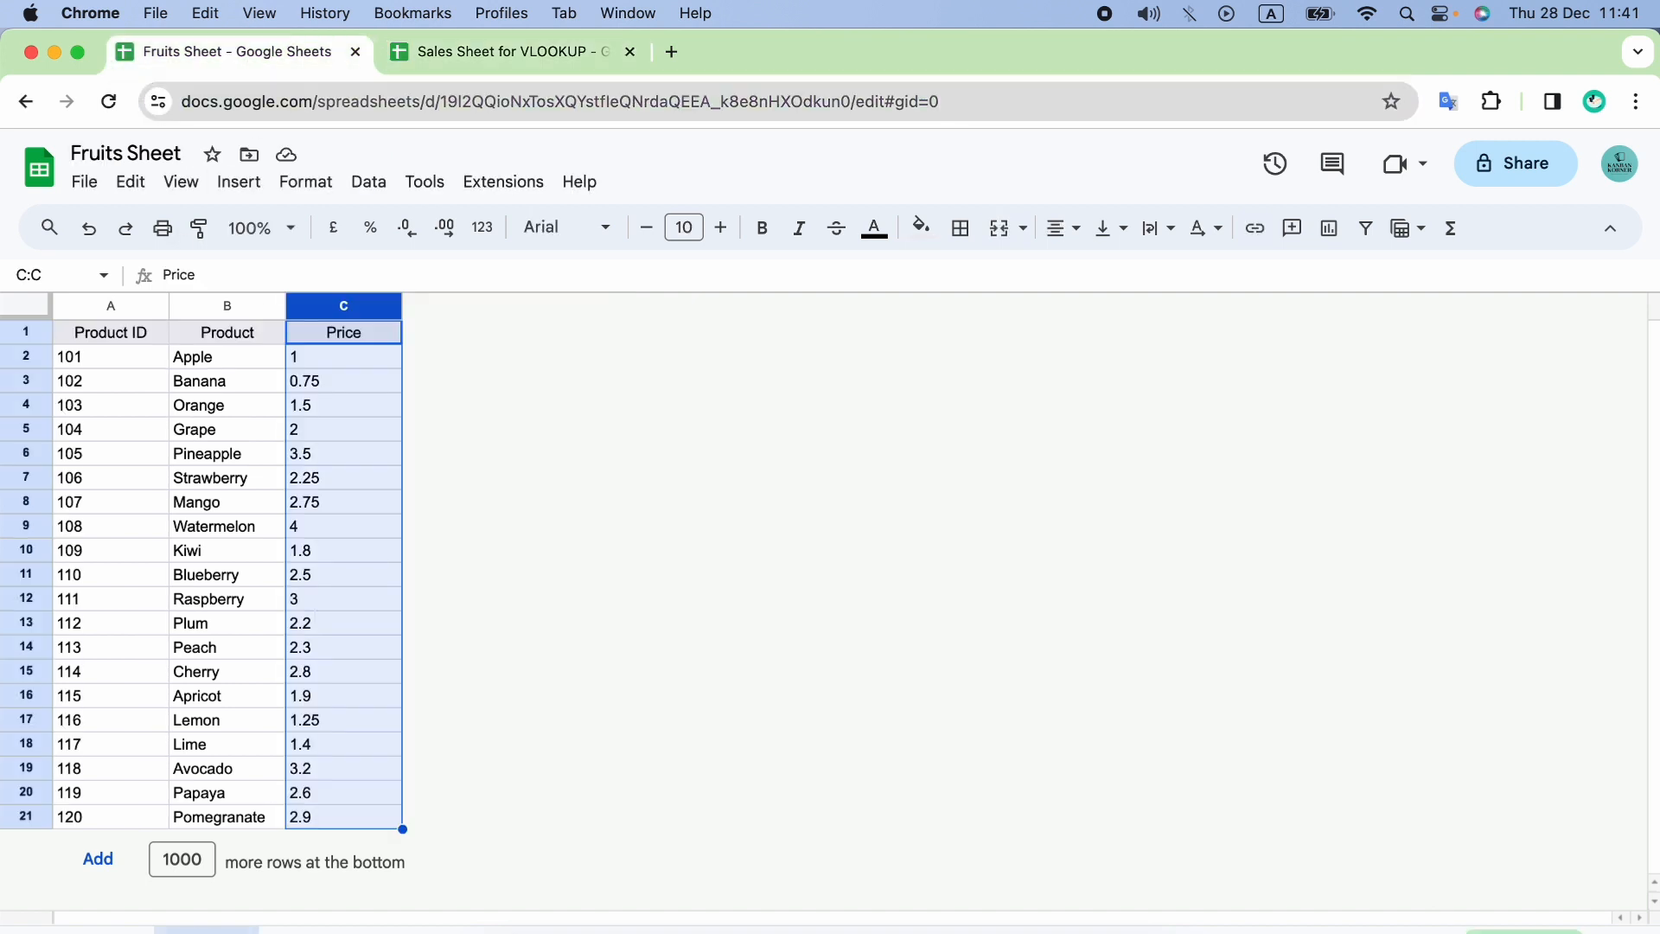
key(super+c)
click(506, 51)
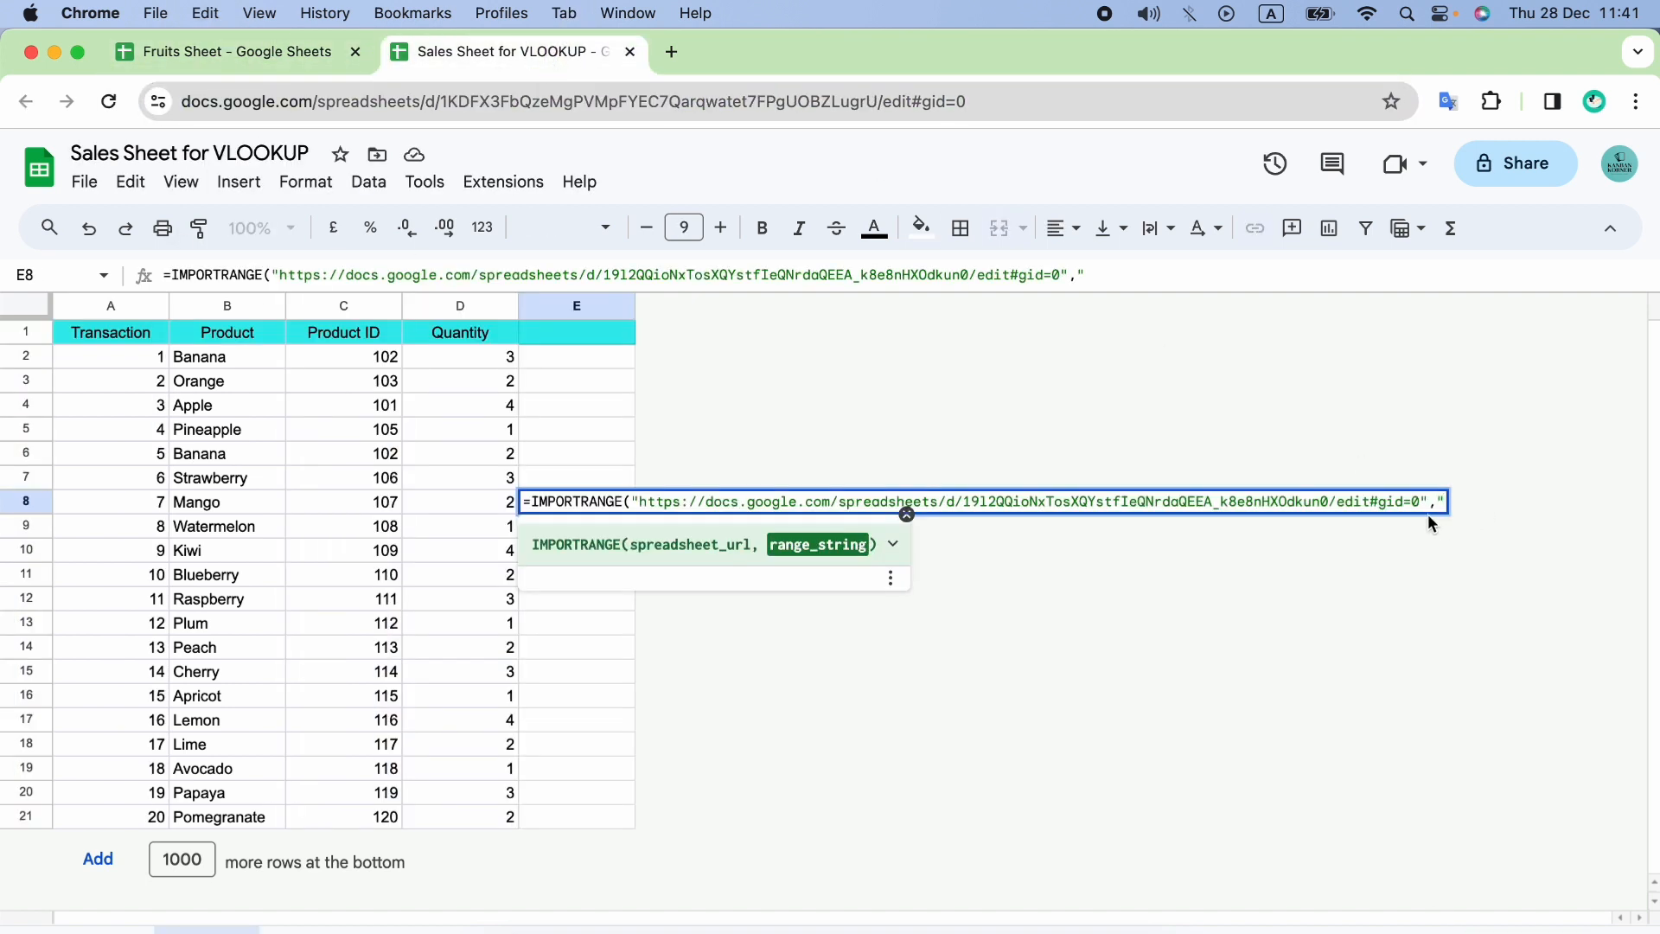
text(Sheet1!)
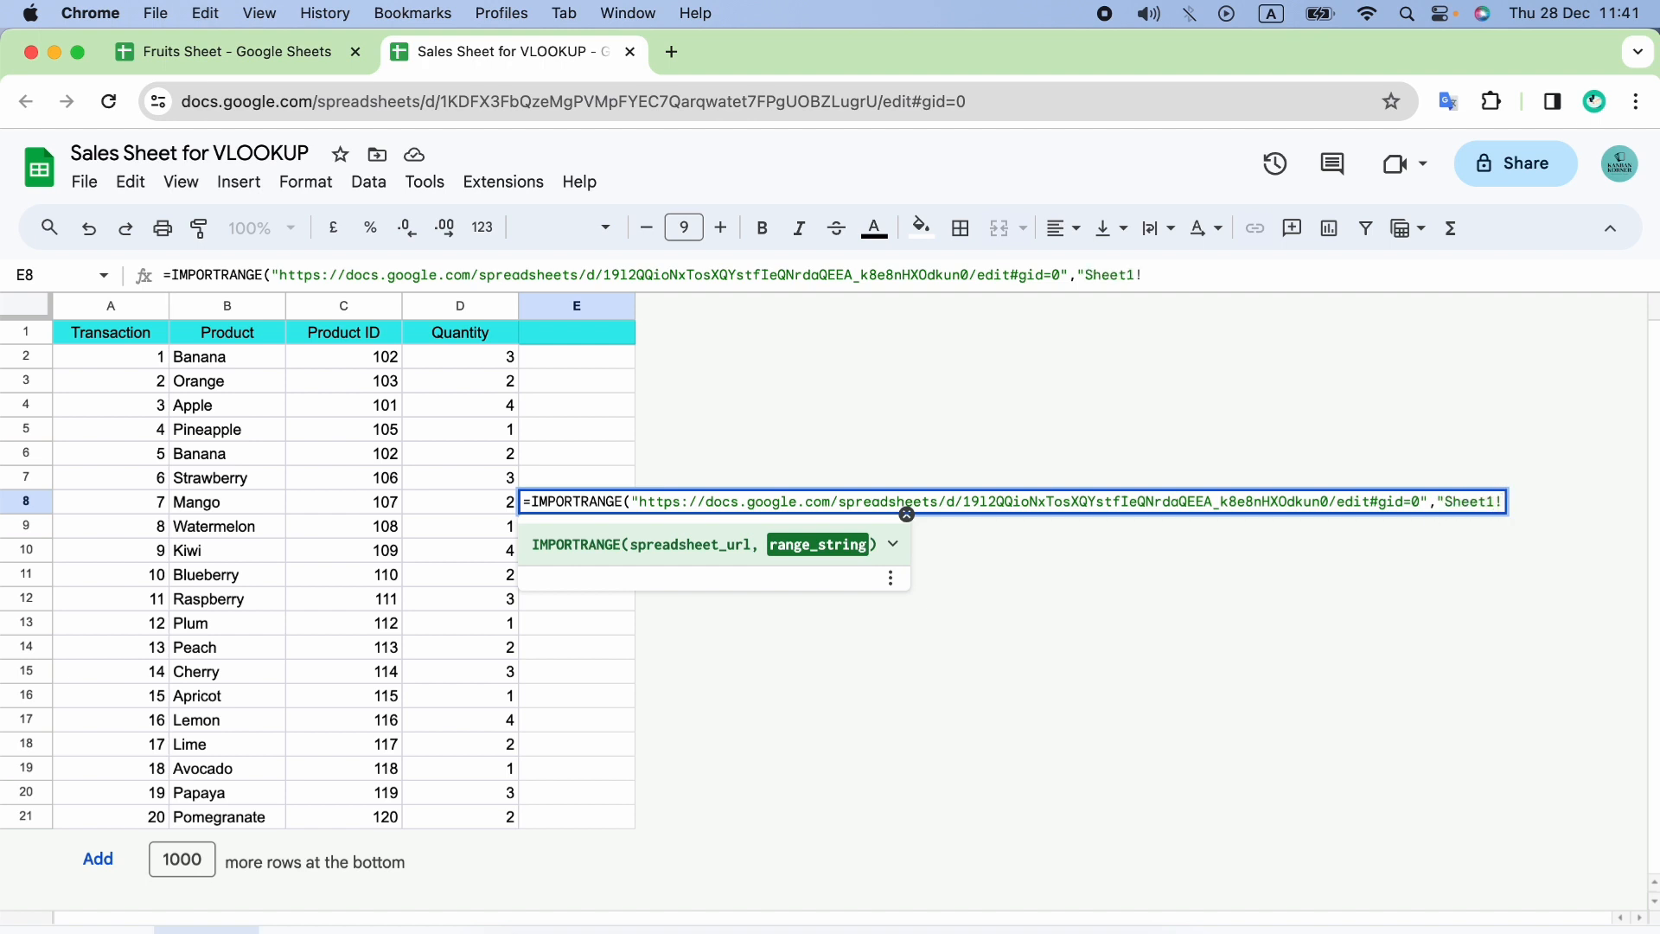
text(A:Z)
click(279, 69)
click(519, 68)
key(BackSpace)
text(C"))
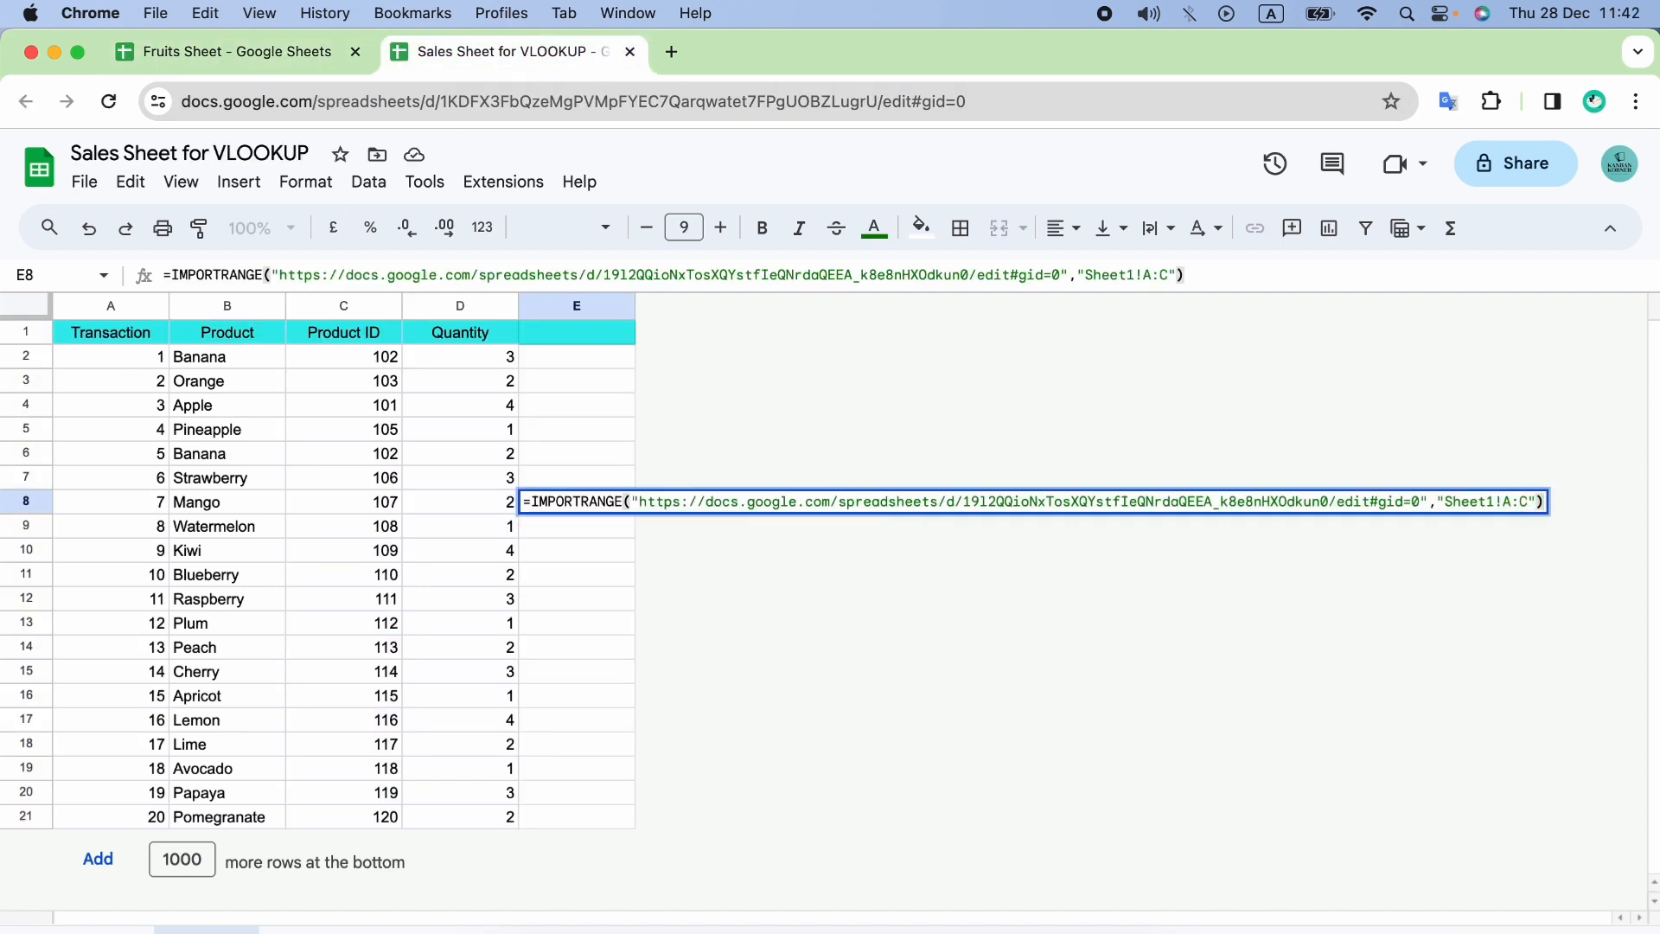
key(Return)
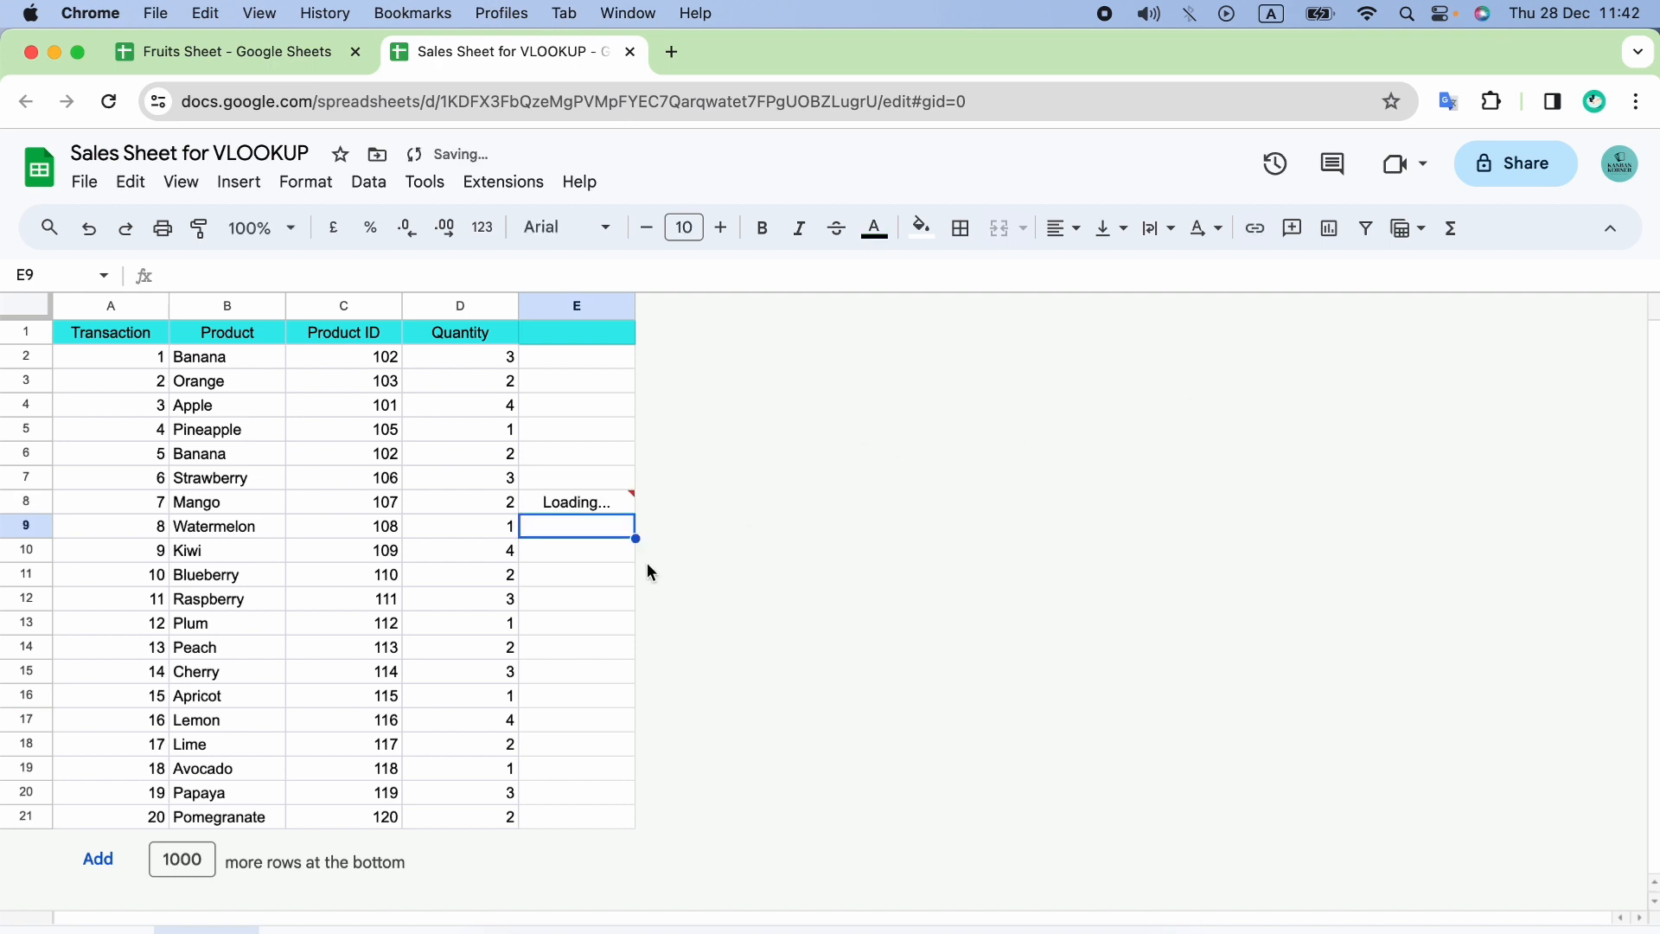
Allow the E8 formula access to the source spreadsheet, and delete the test import from E8.
click(617, 495)
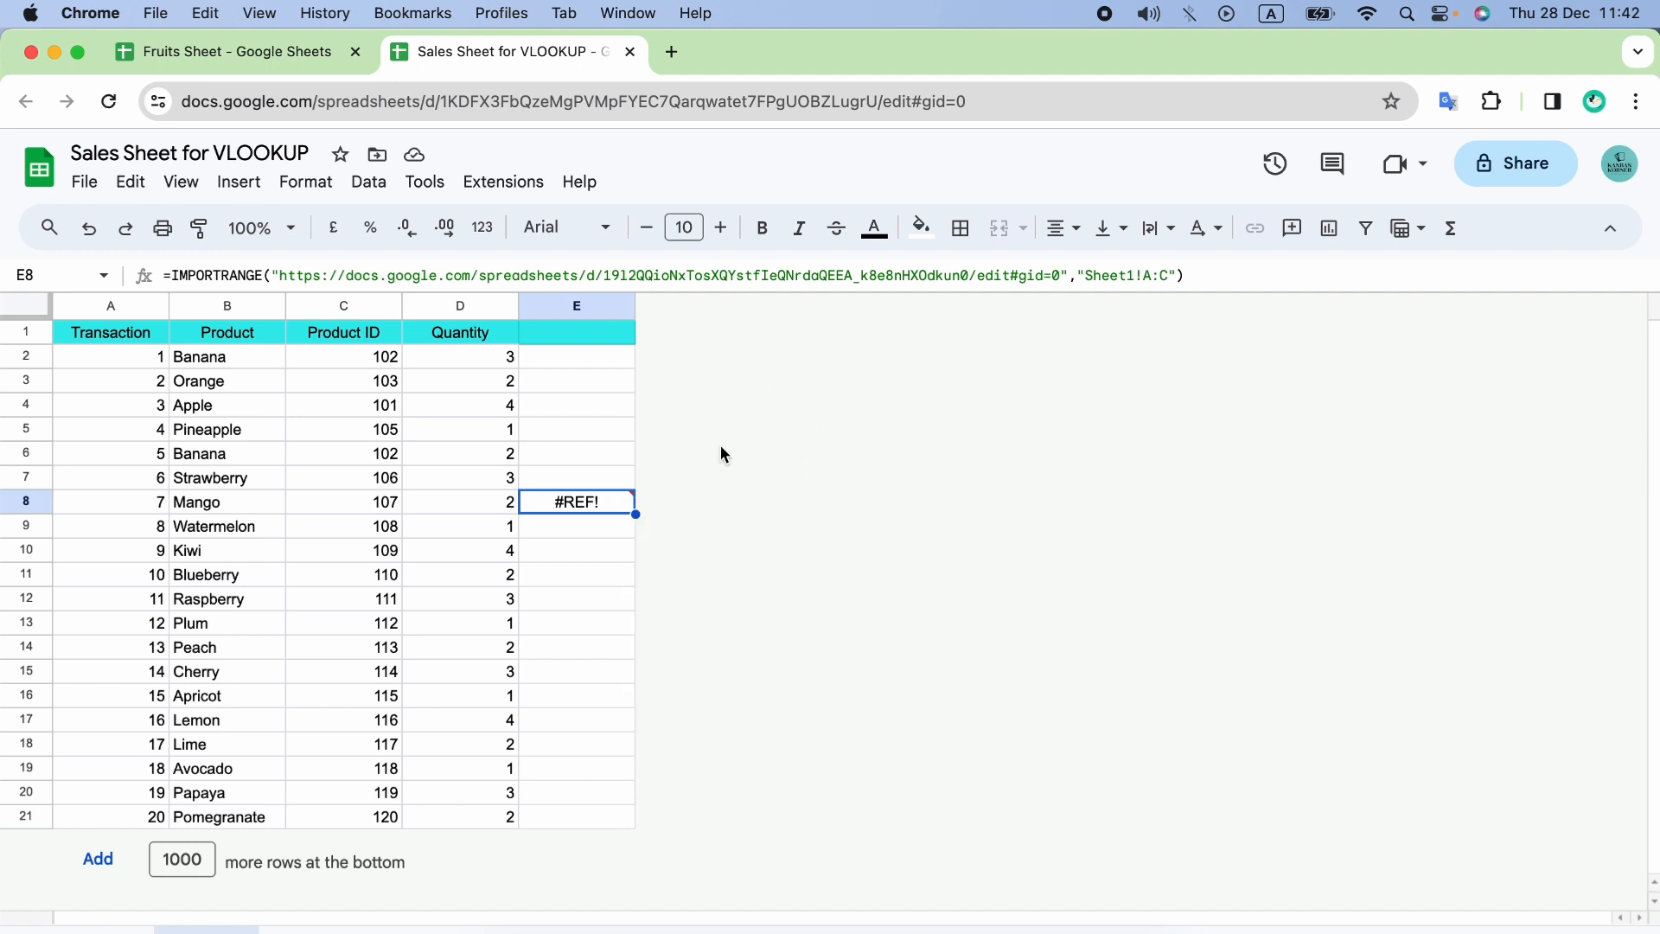
mouse_move(595, 500)
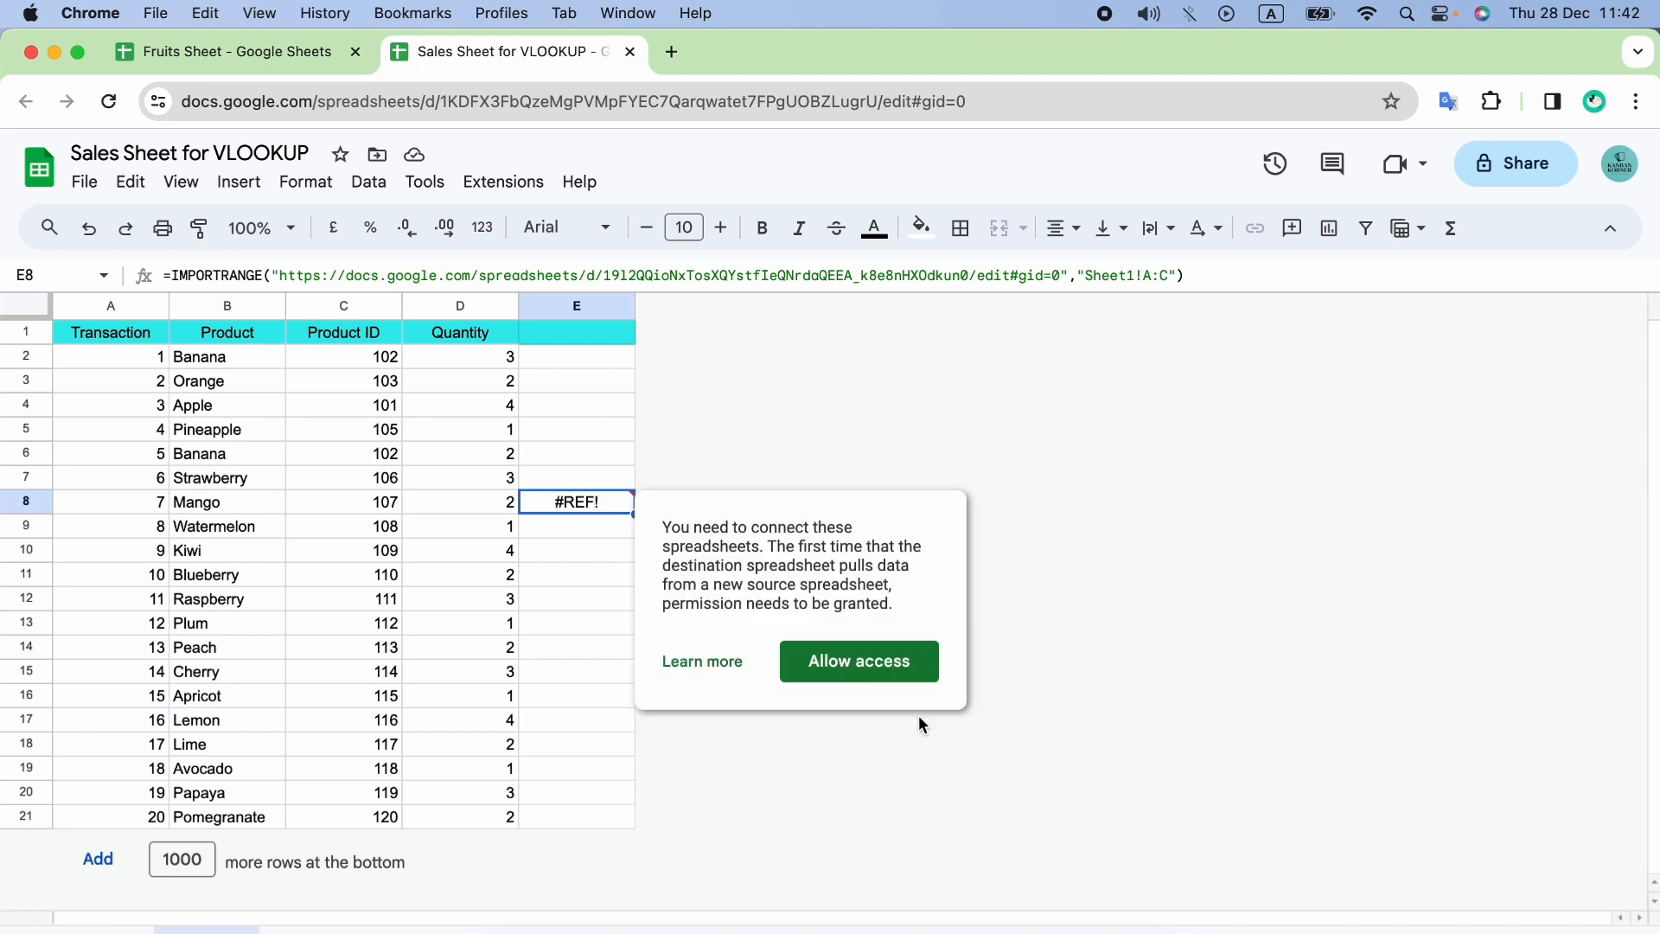
click(891, 679)
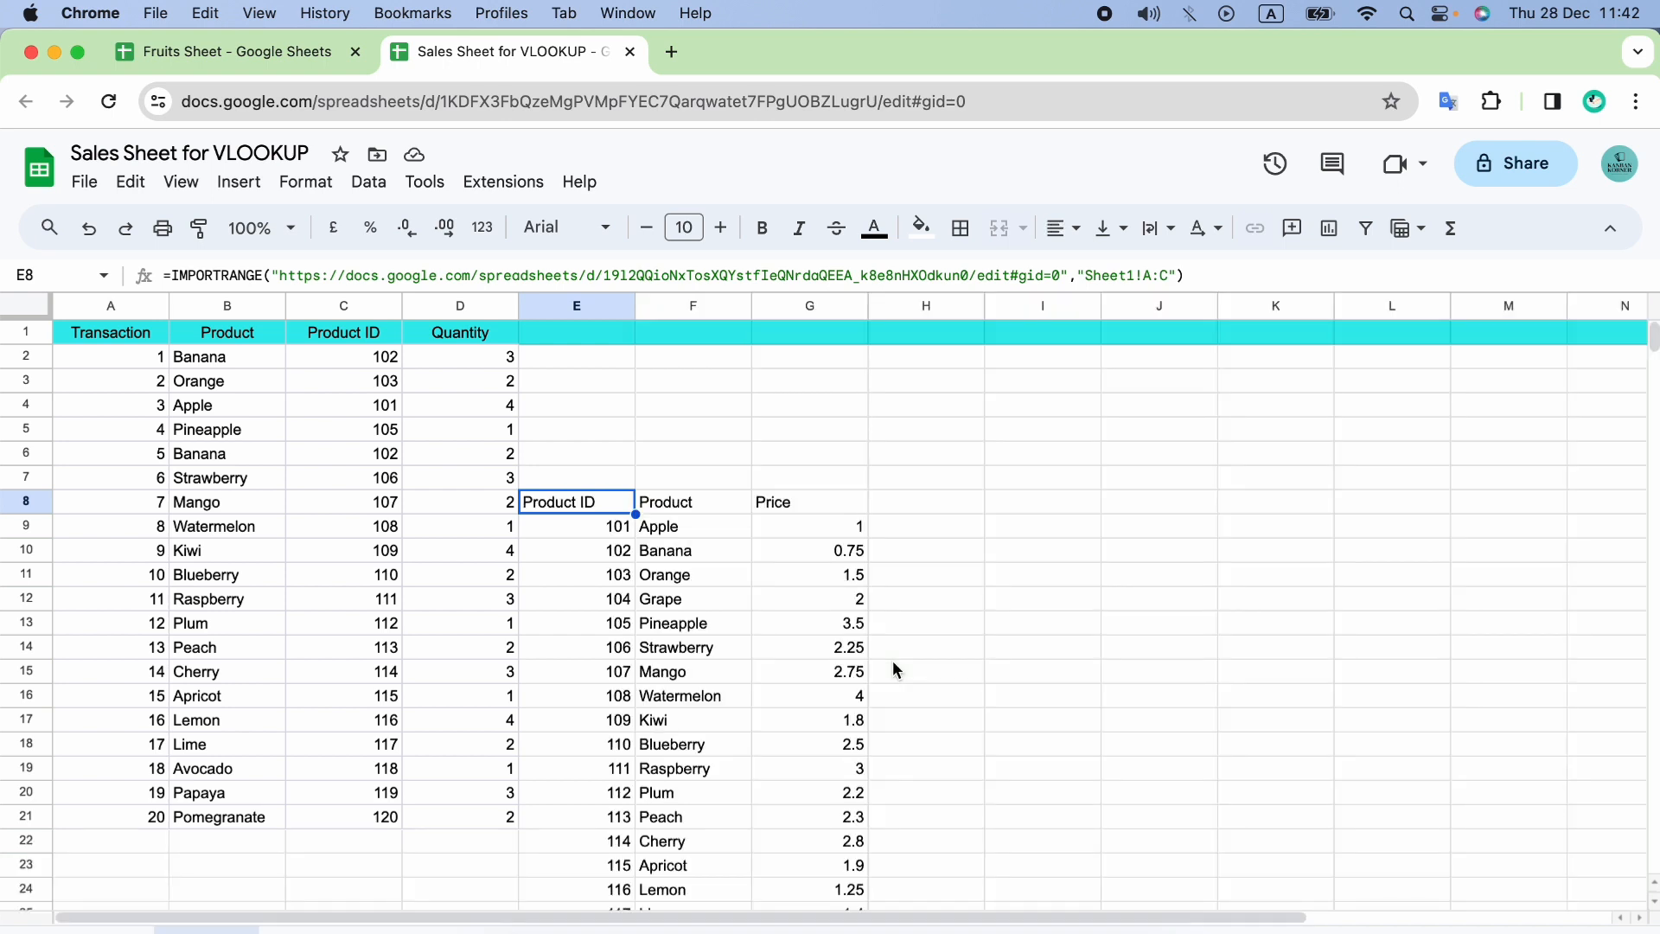
click(601, 509)
key(Delete)
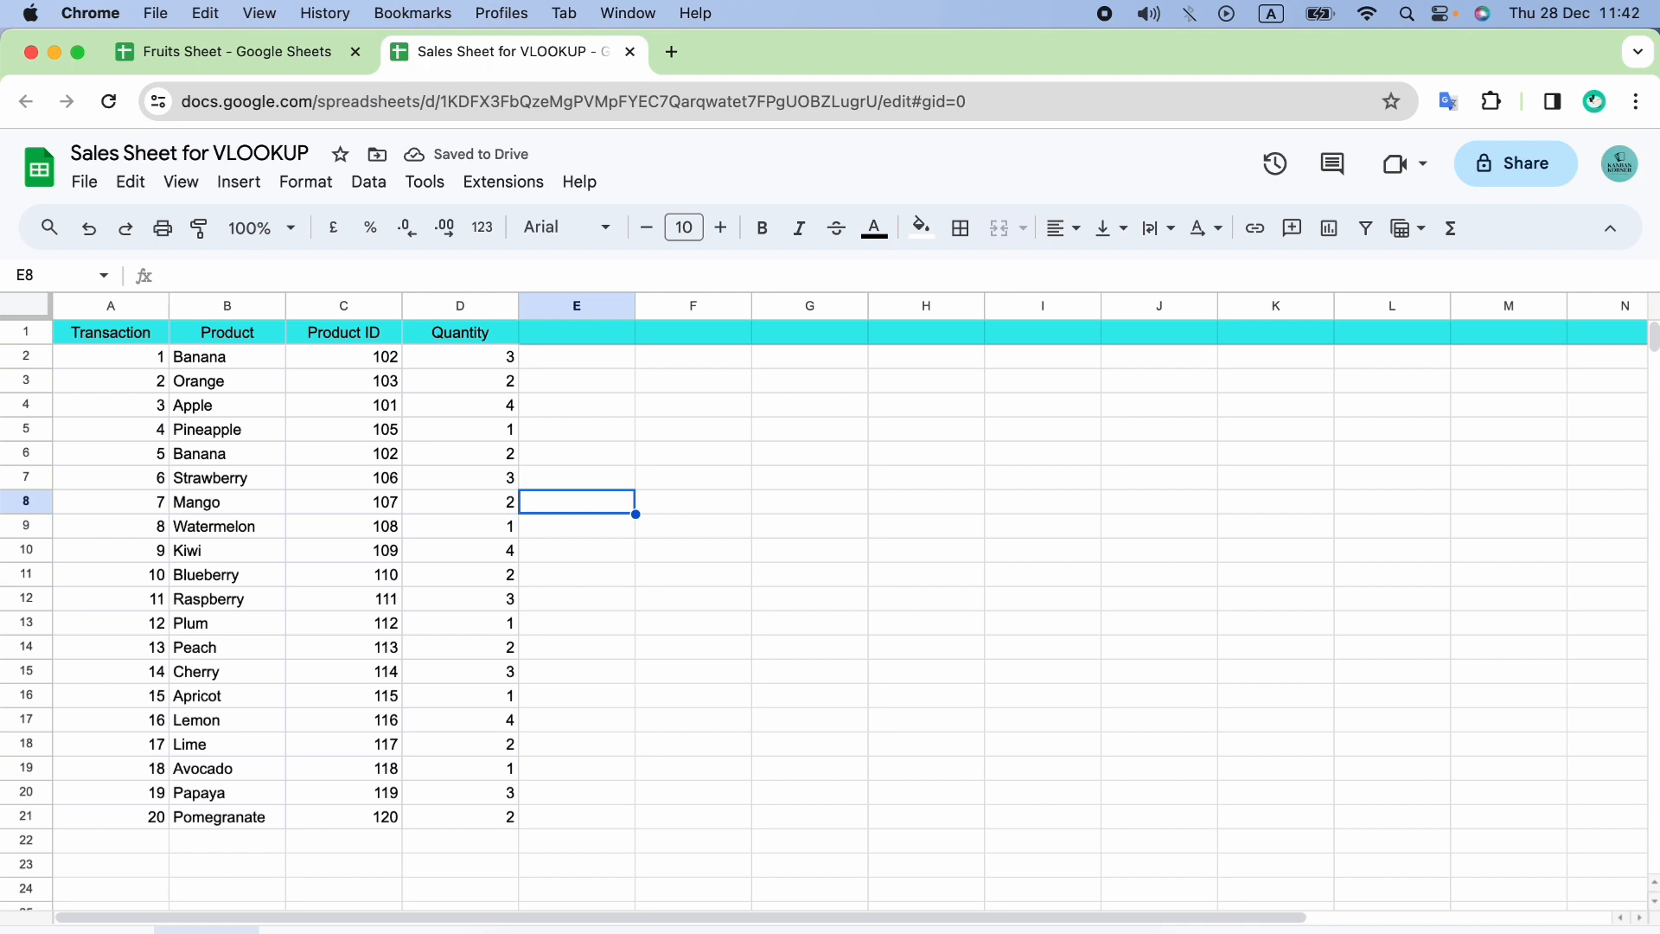
Start a VLOOKUP formula in cell E2 with the product ID in C2 as the search key.
click(597, 361)
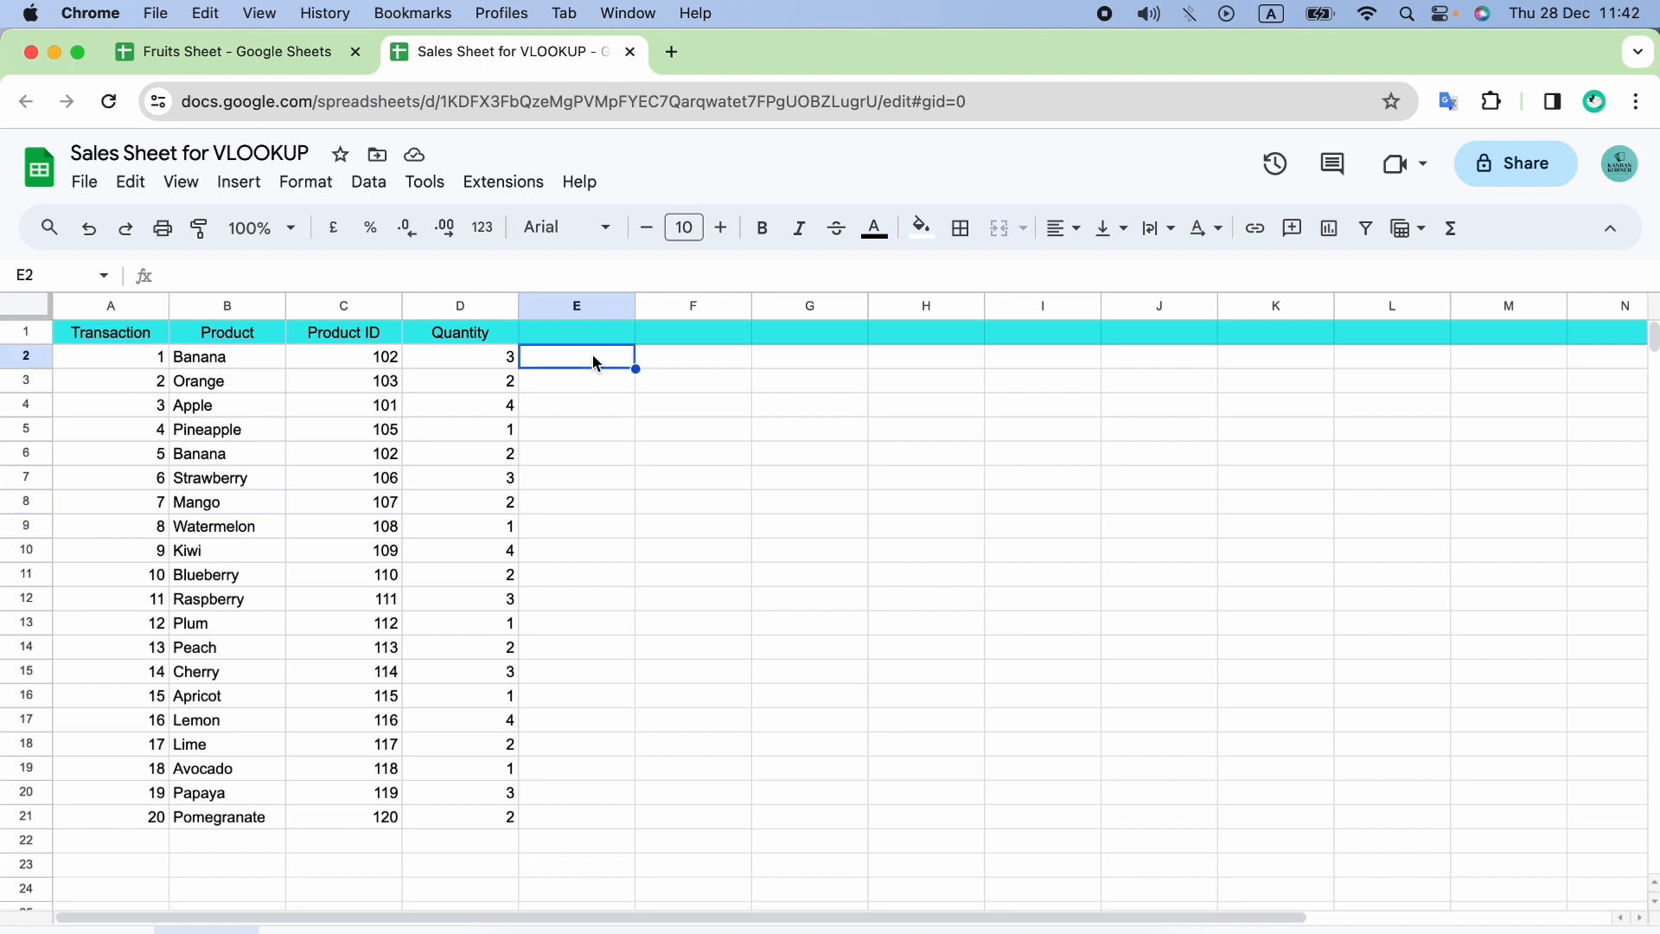
text(=)
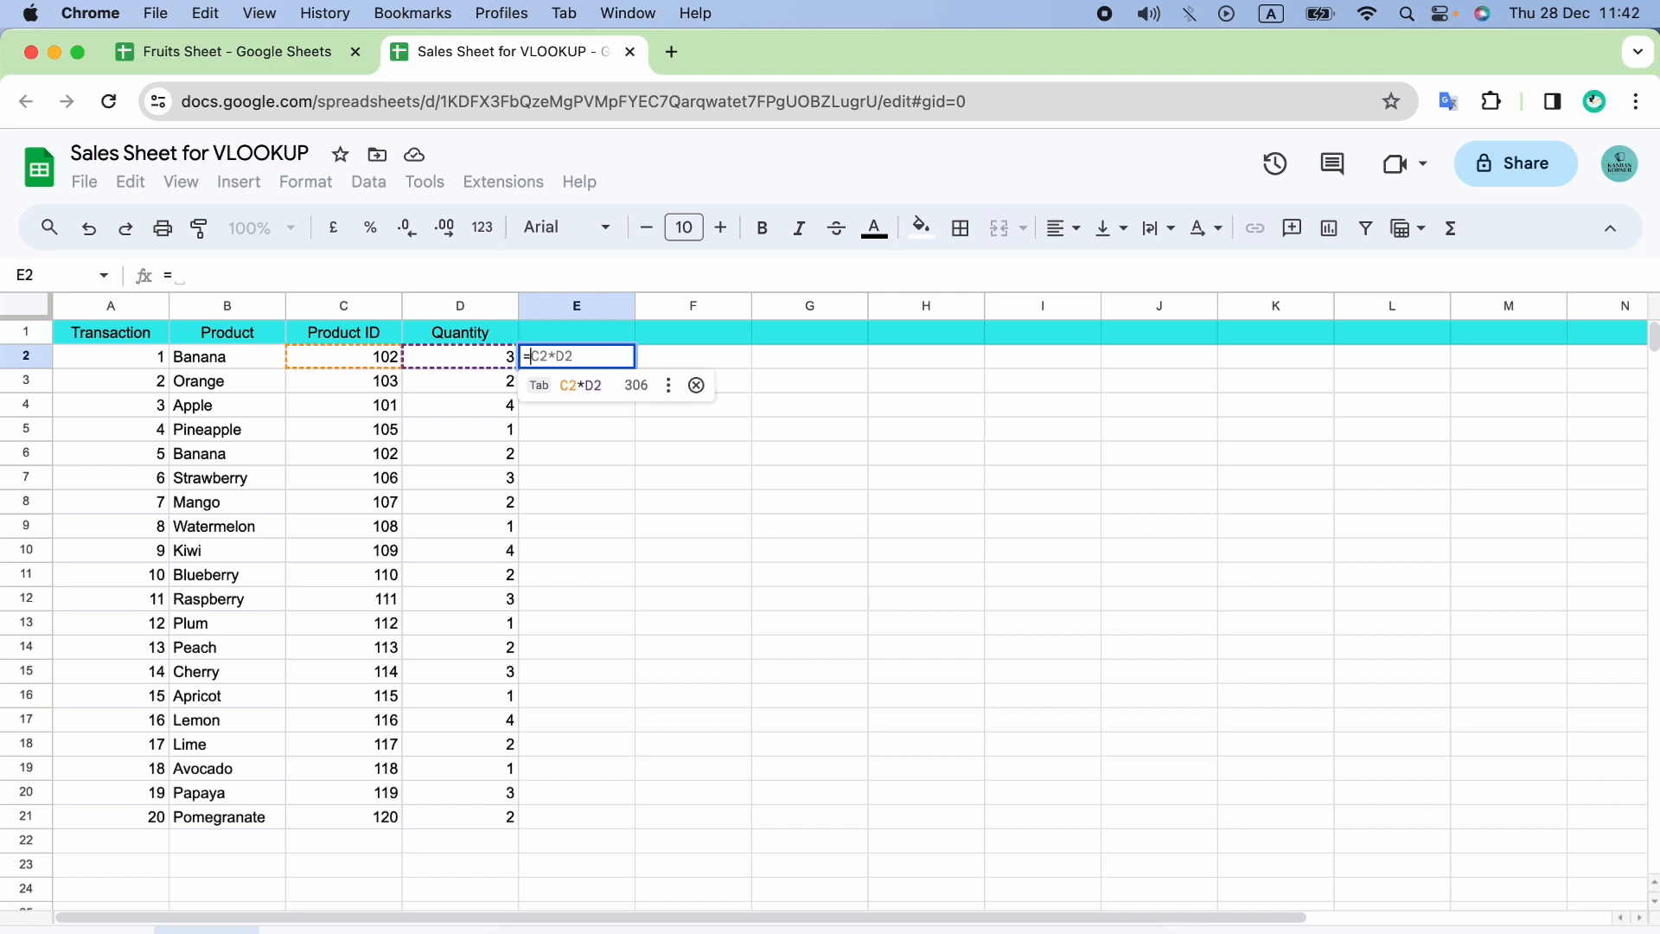
text(VLO)
click(649, 394)
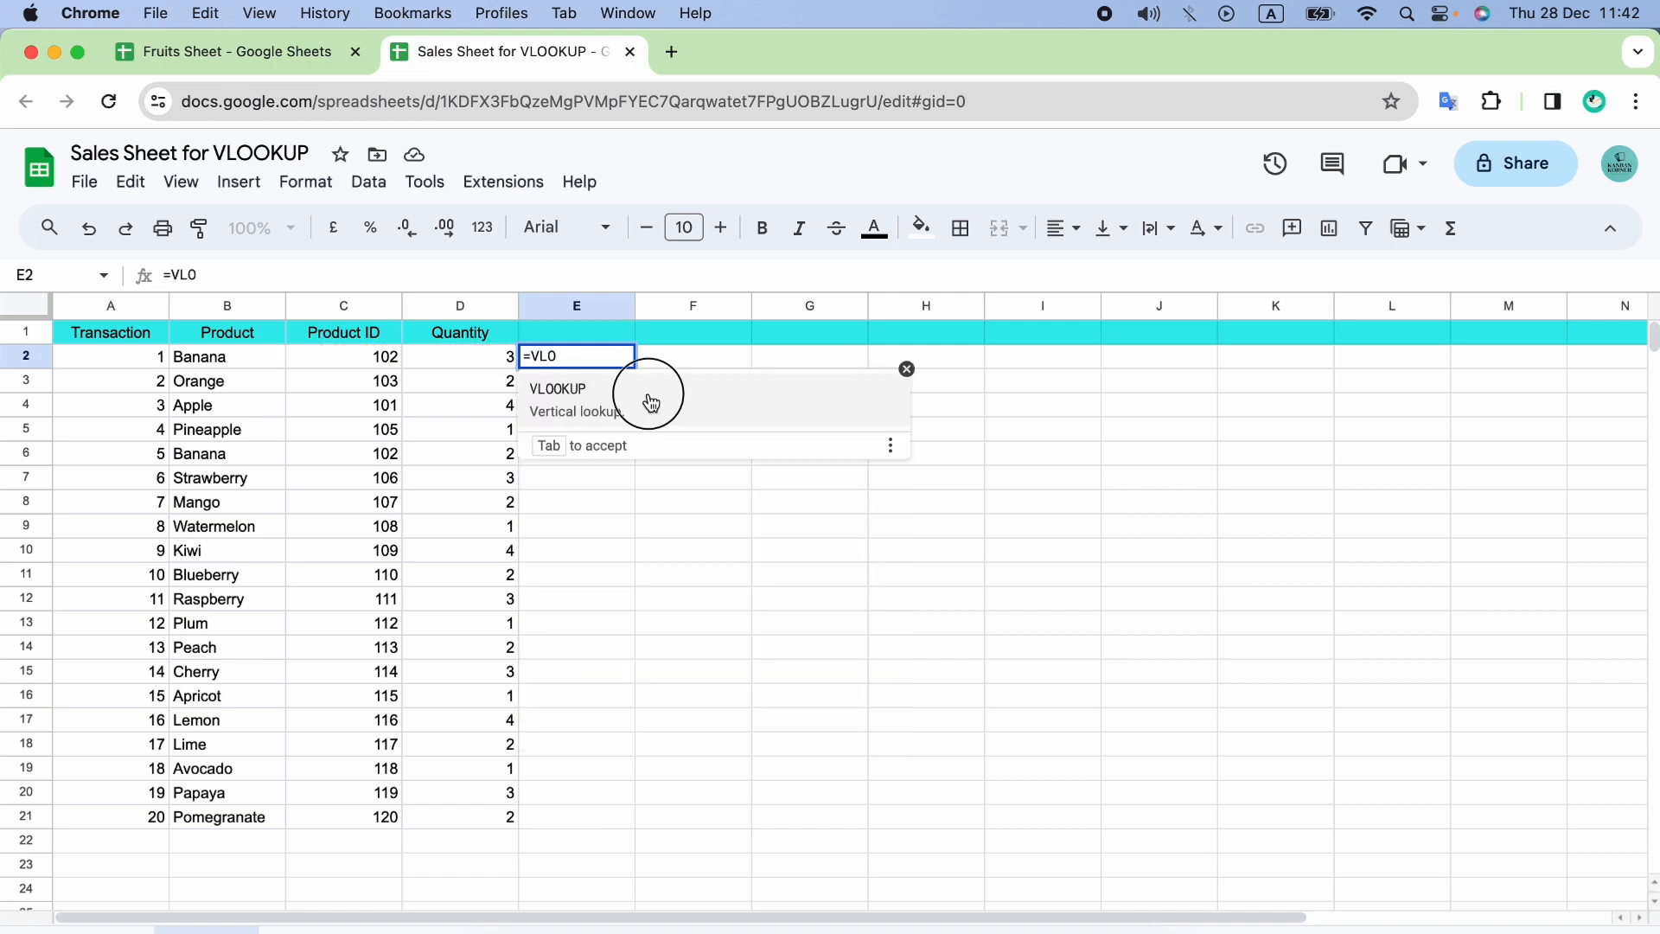
click(372, 367)
text(,)
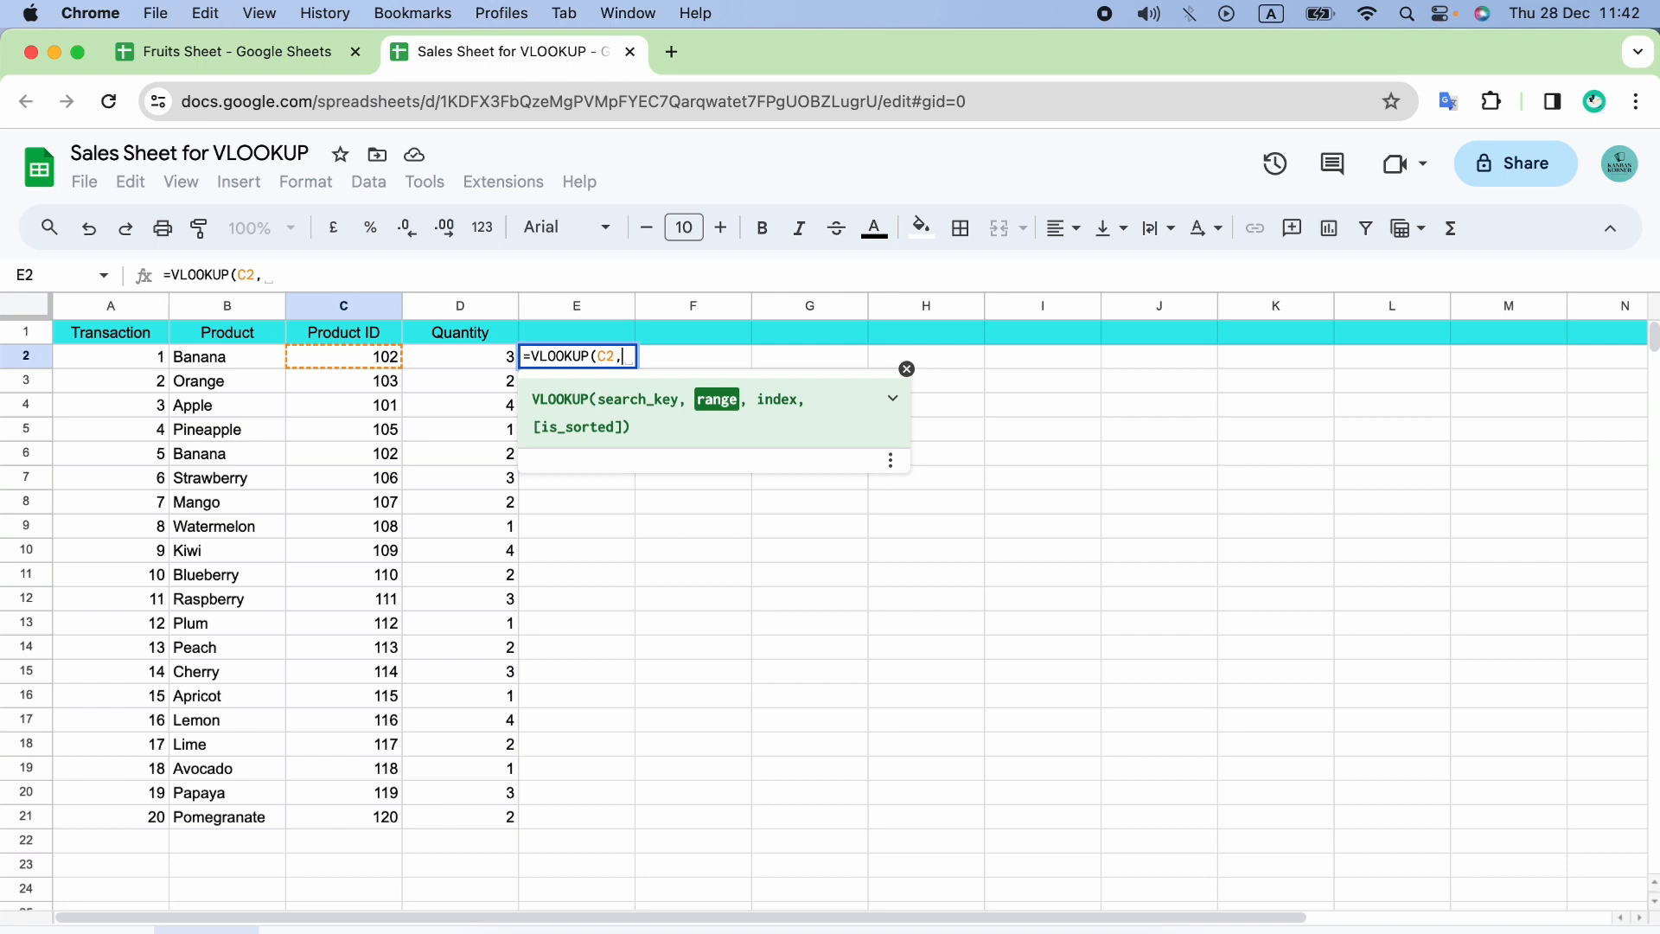
Set the VLOOKUP range to an IMPORTRANGE of the Fruits Sheet URL with range "Sheet1!A:C".
text(I)
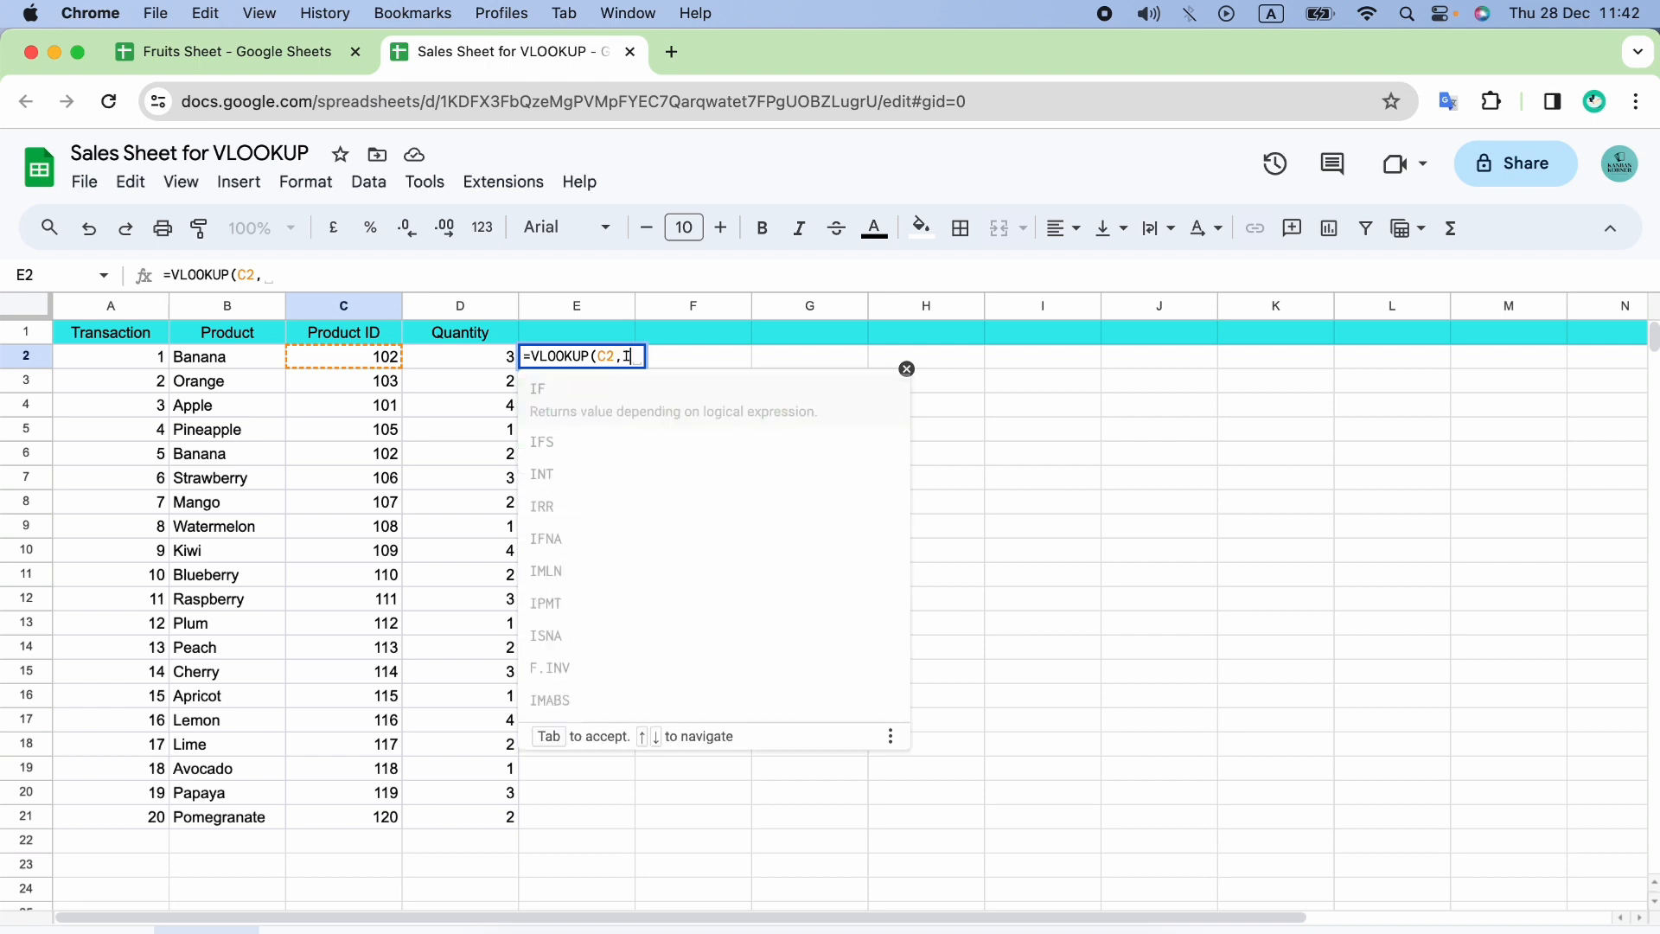
text(MPORTRANGE()
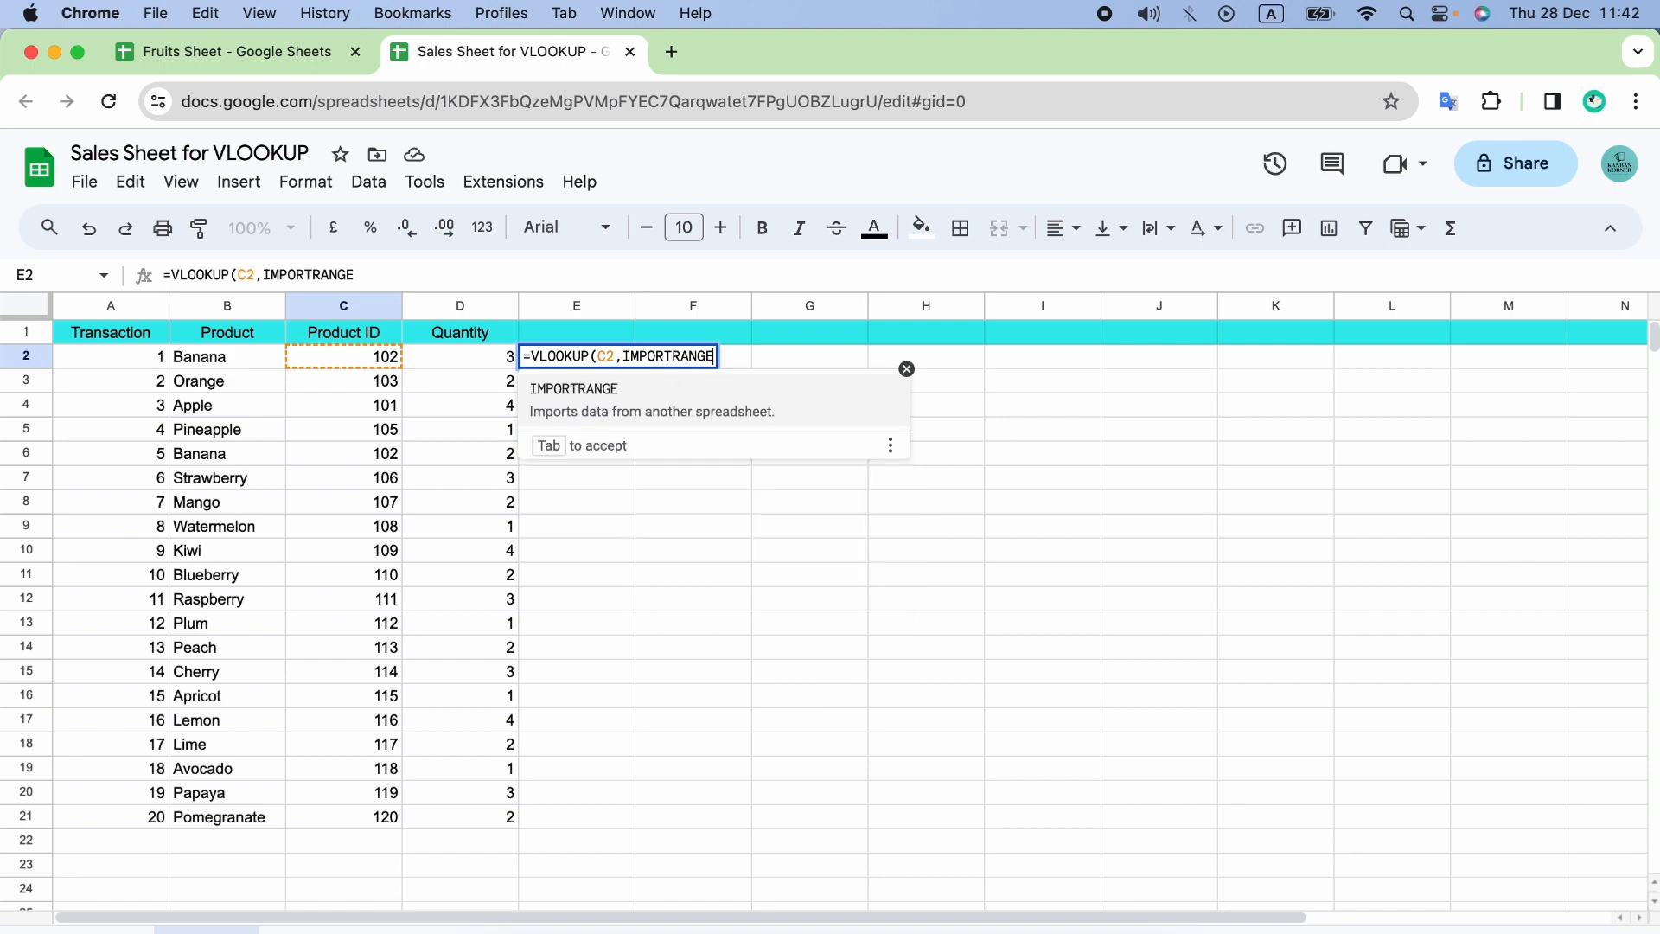
click(237, 52)
click(519, 102)
key(super+c)
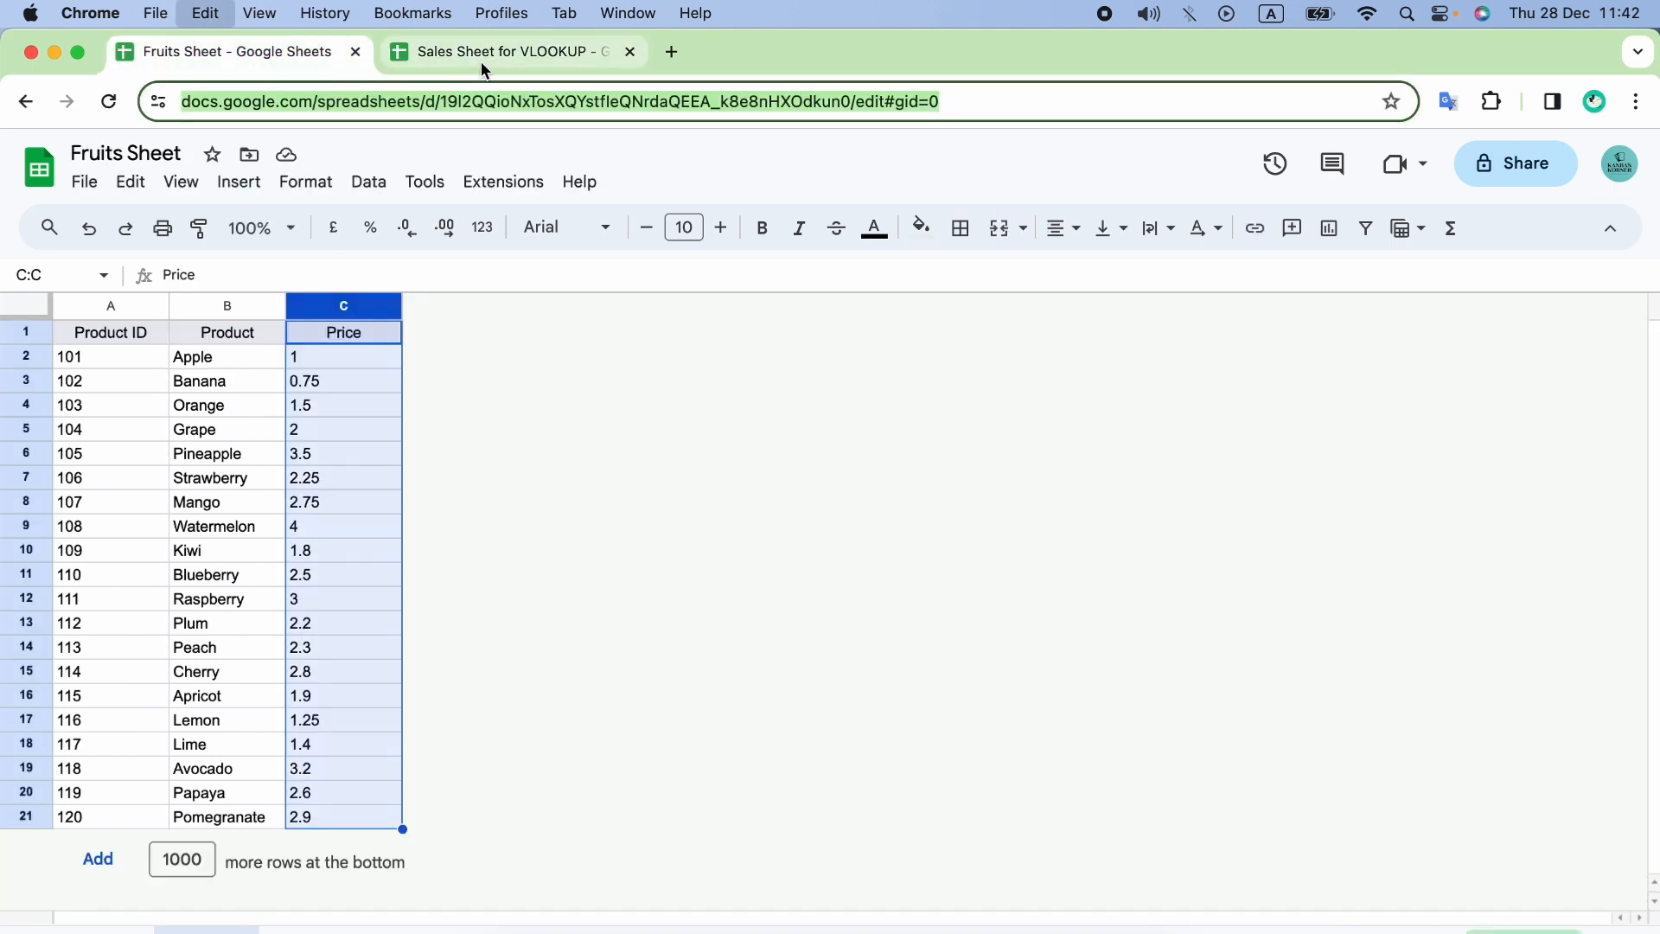
click(485, 57)
text(")
key(super+v)
text(","Sheet1)
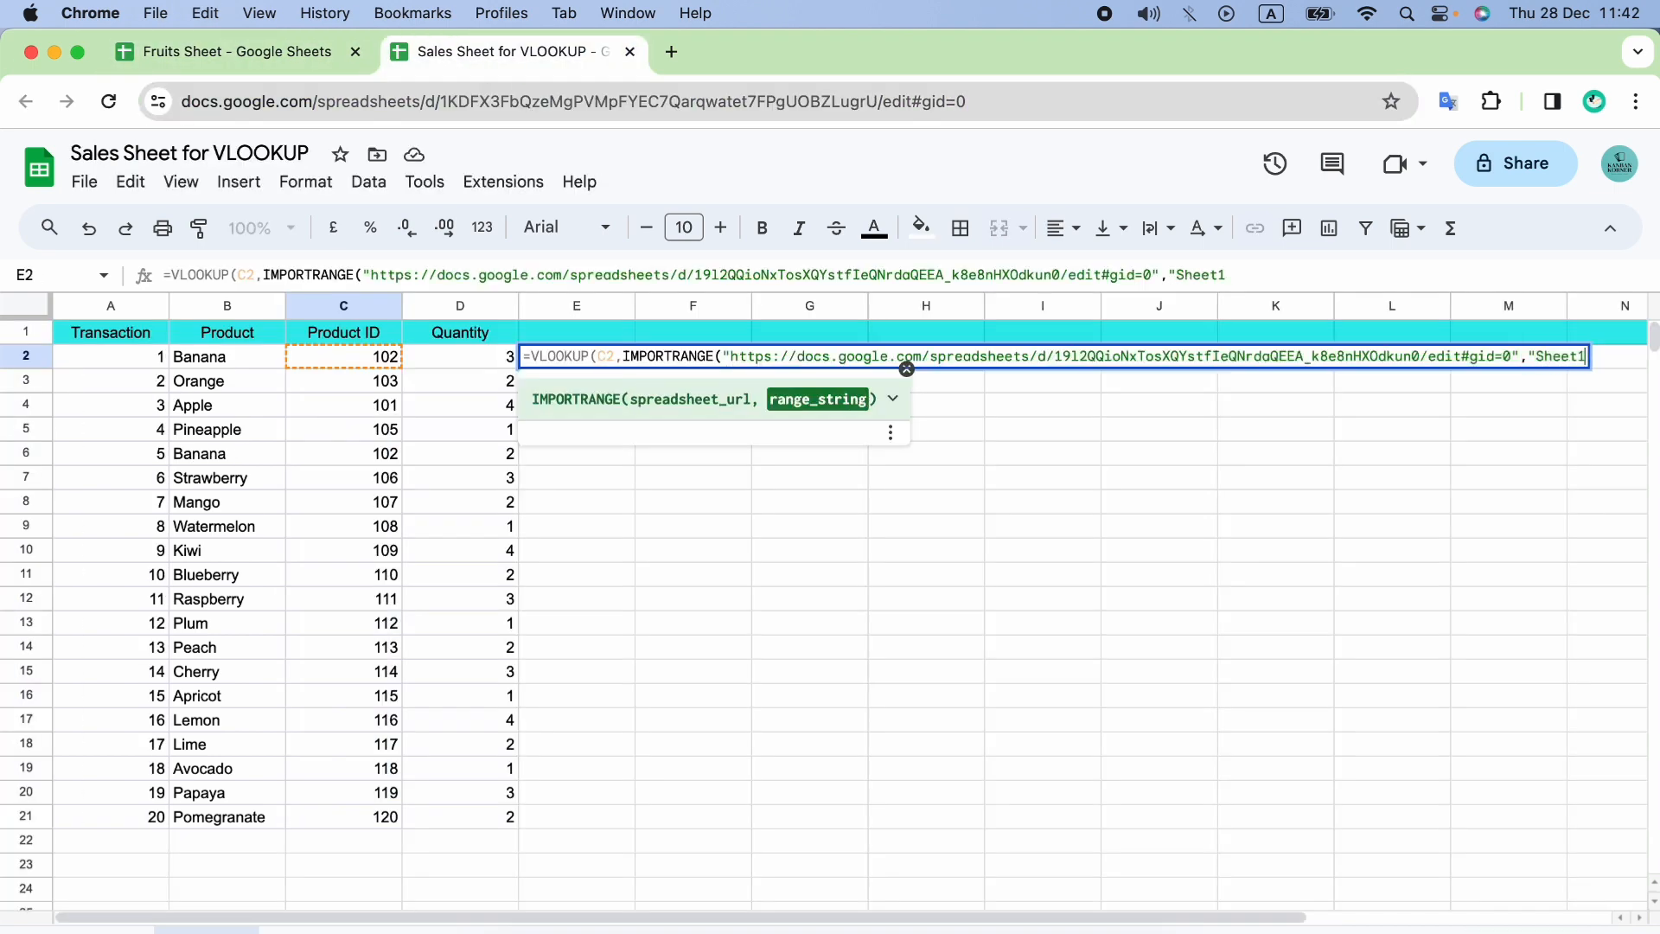
text(!A:C"),)
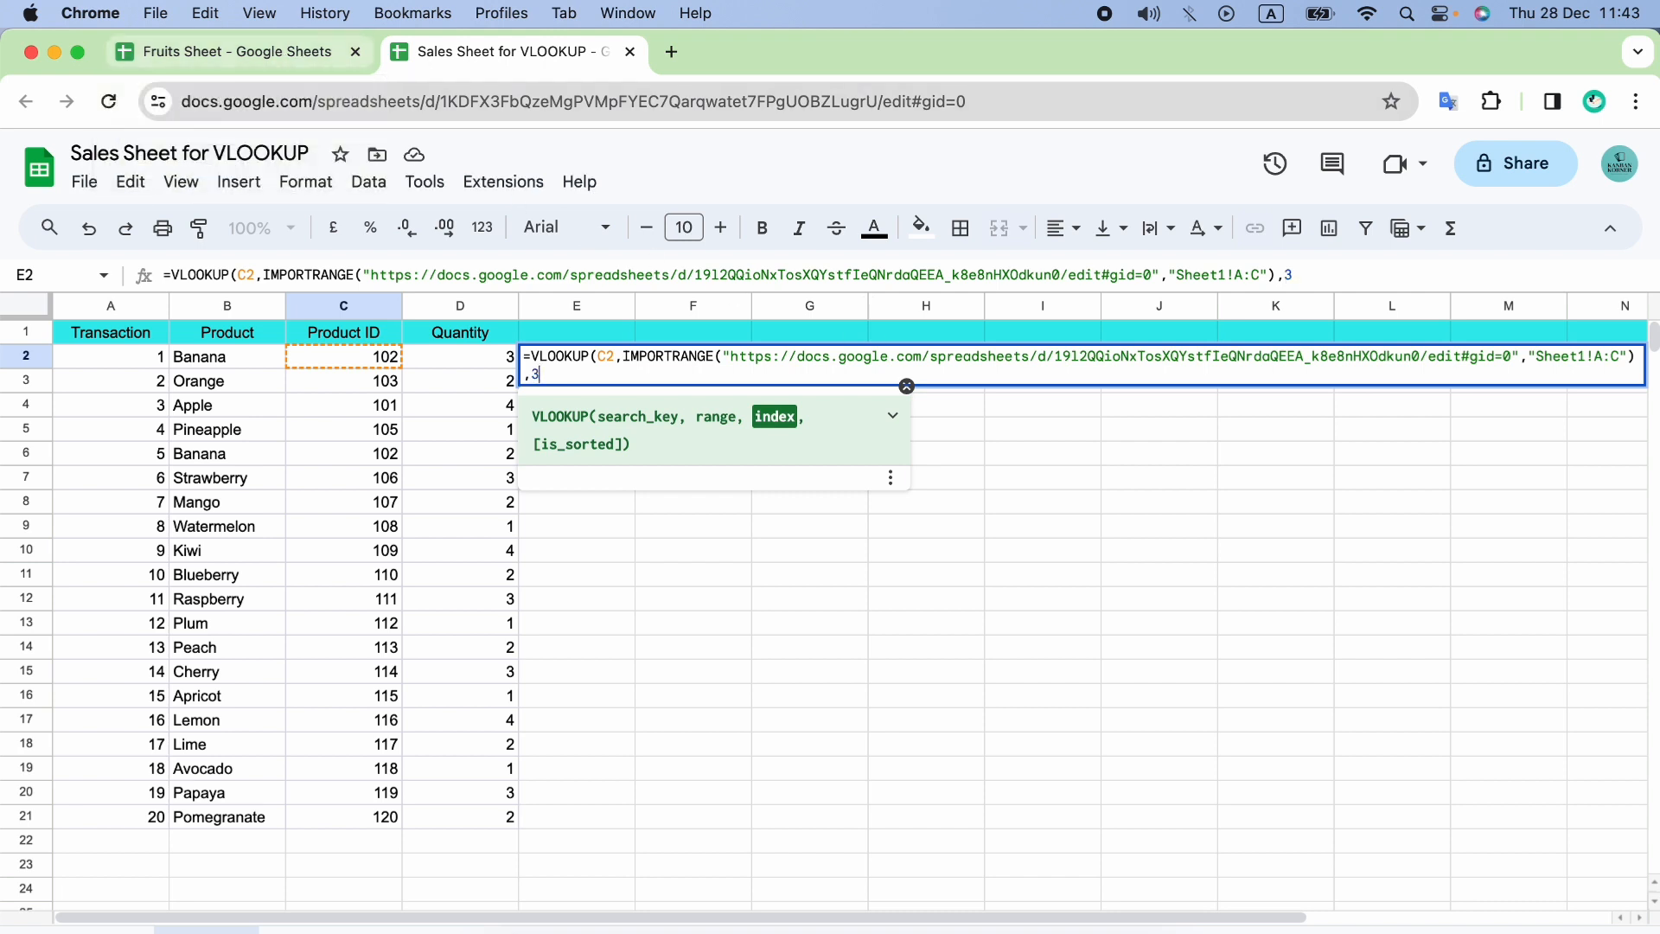
text(3,FALSE))
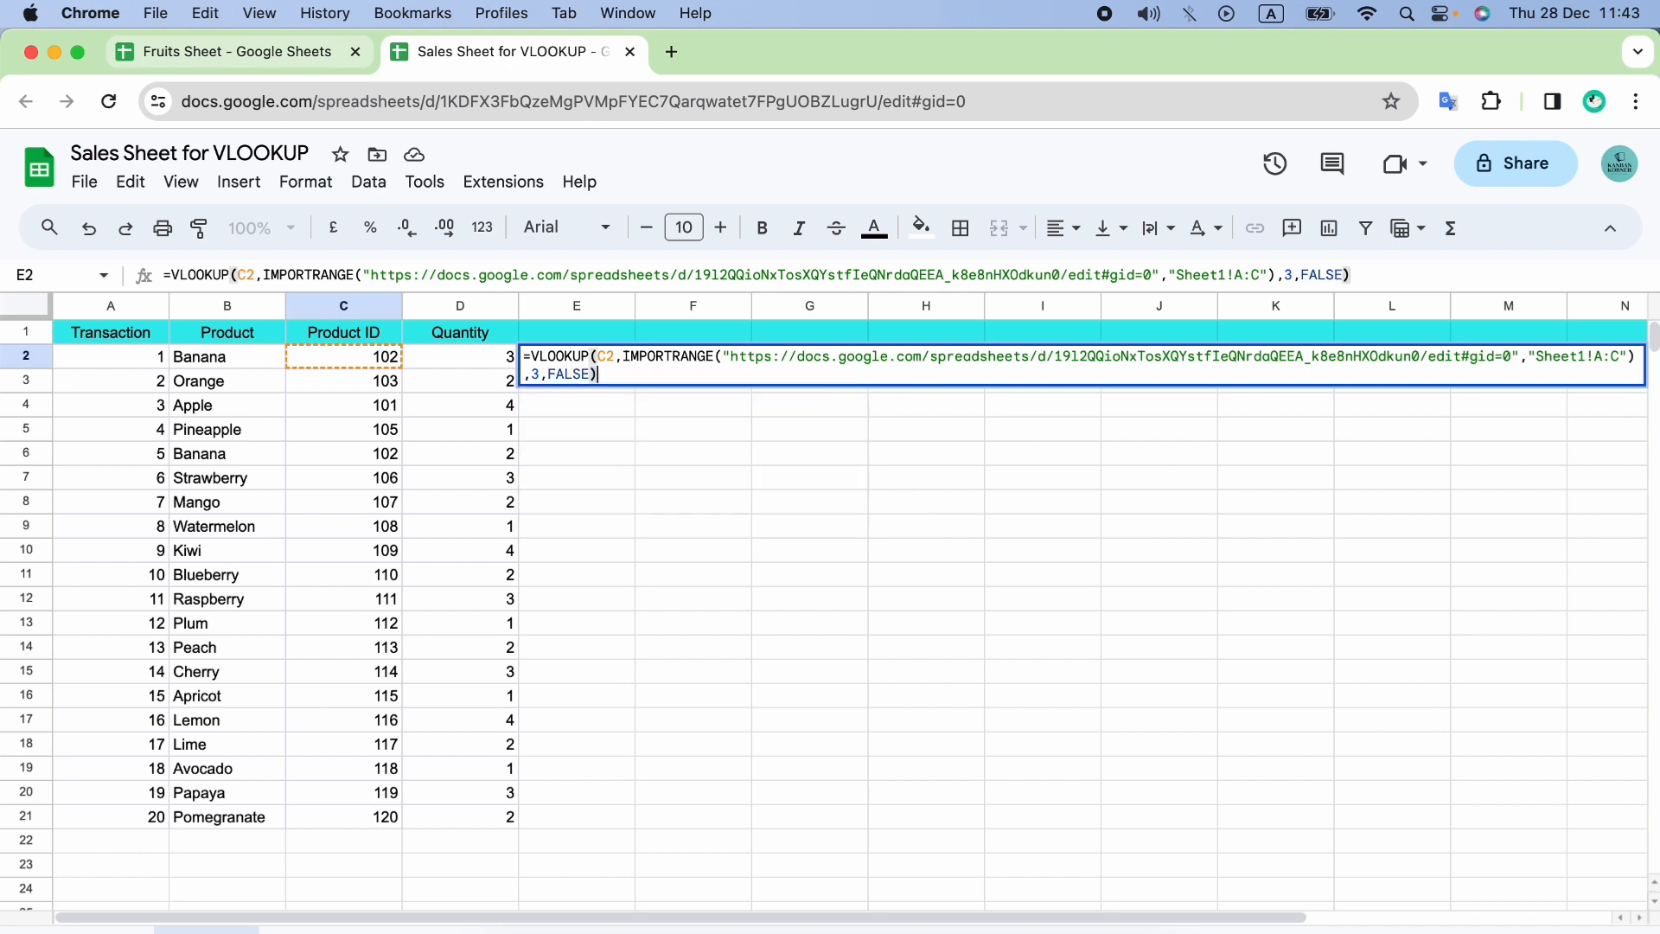
Complete the E2 VLOOKUP with column index 3 and FALSE, and fill the formula down through E21.
key(Return)
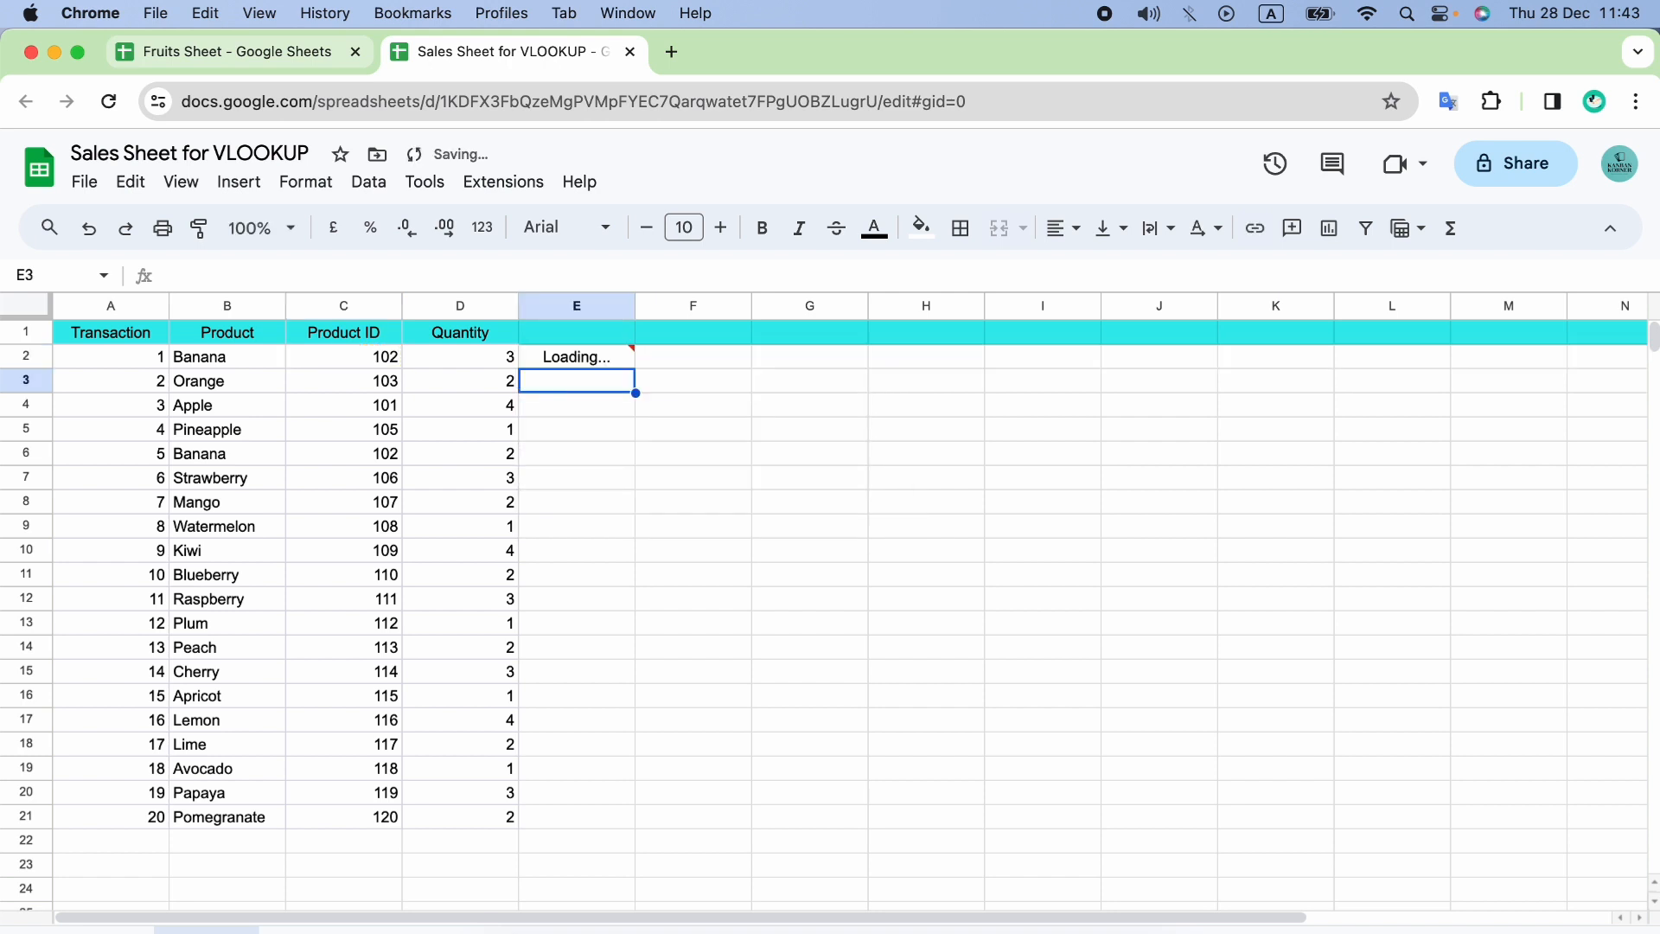
click(605, 365)
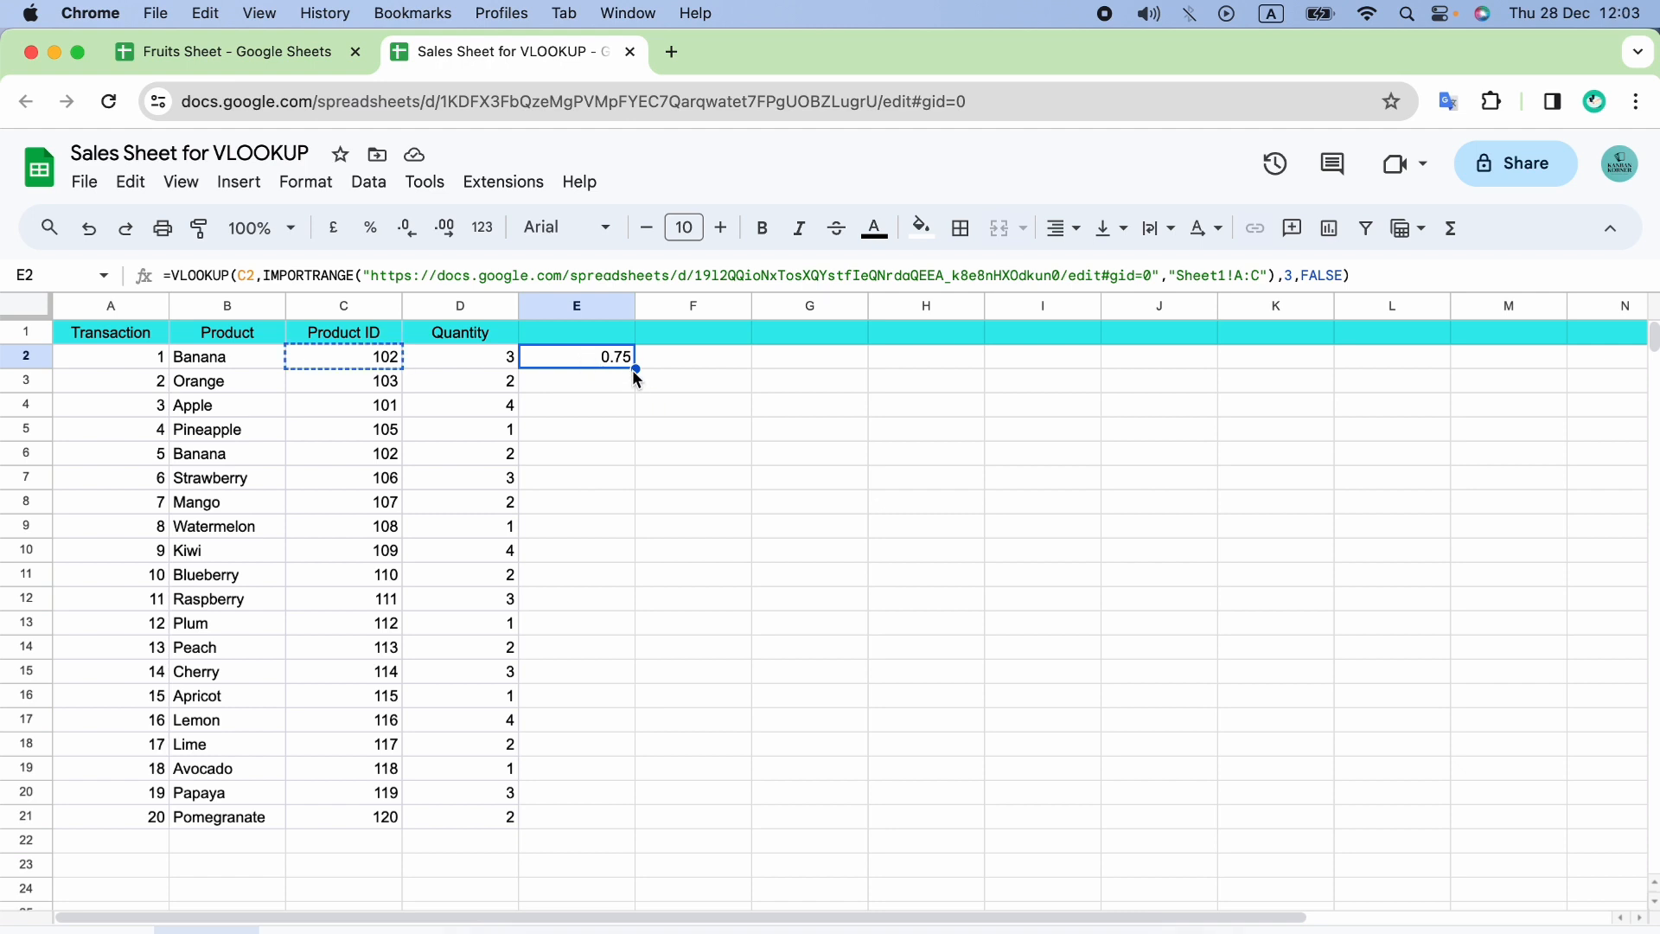
drag(634, 369, 619, 821)
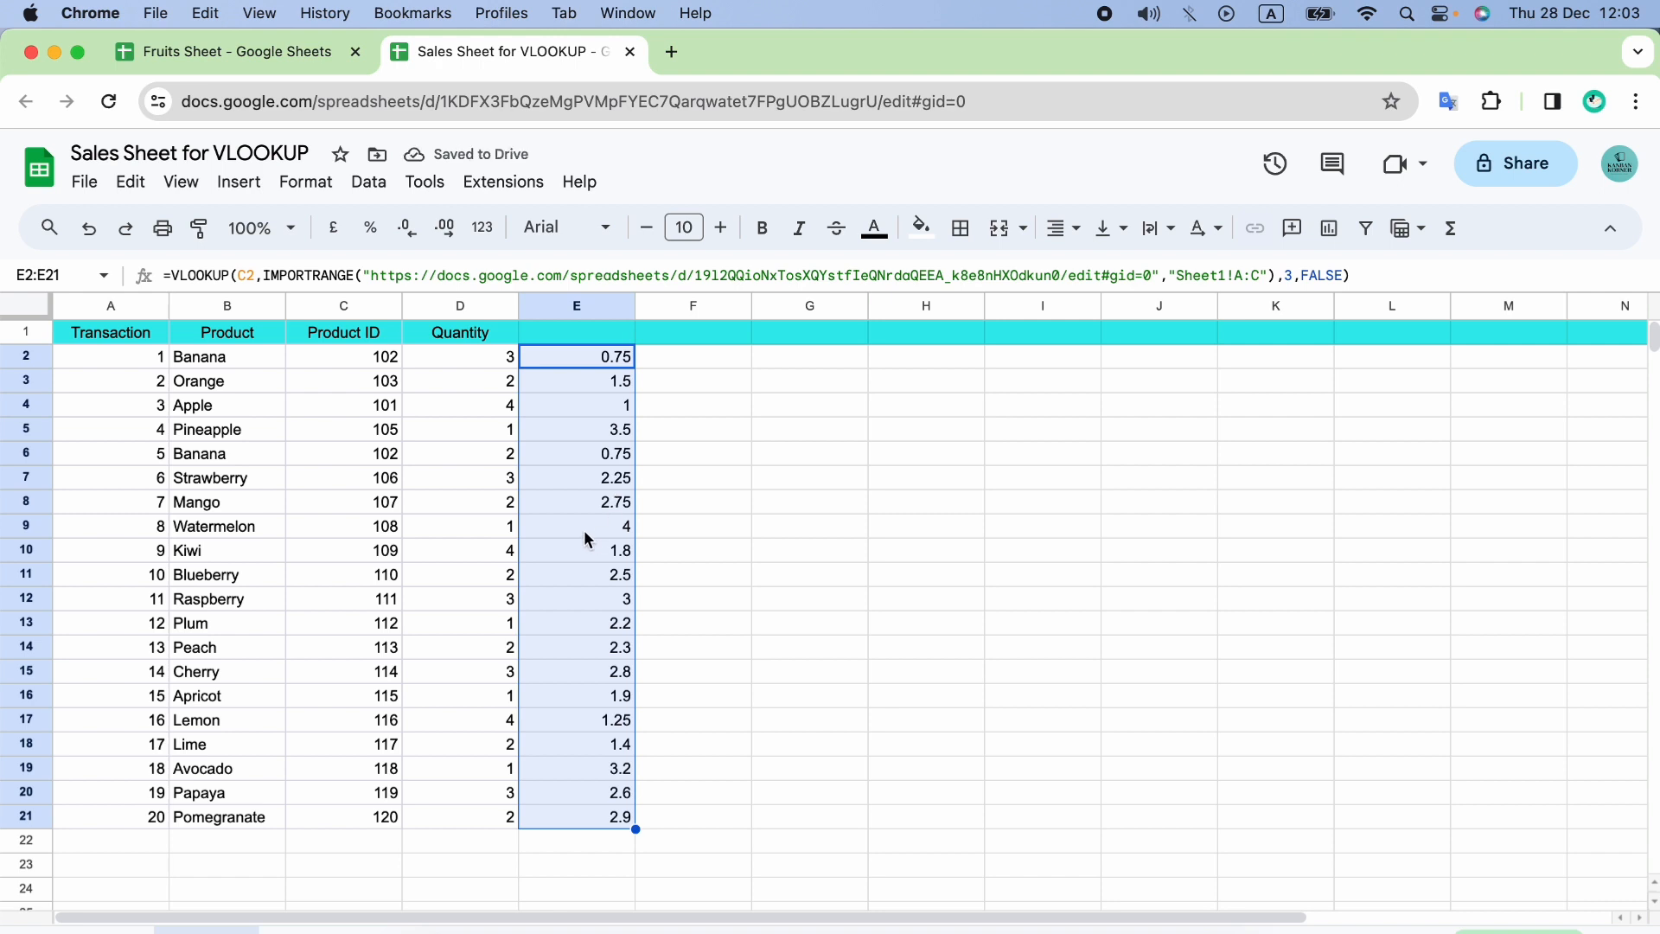
Compare the price returned for Banana in row 2 of the Sales Sheet with its price in the Fruits Sheet.
click(225, 364)
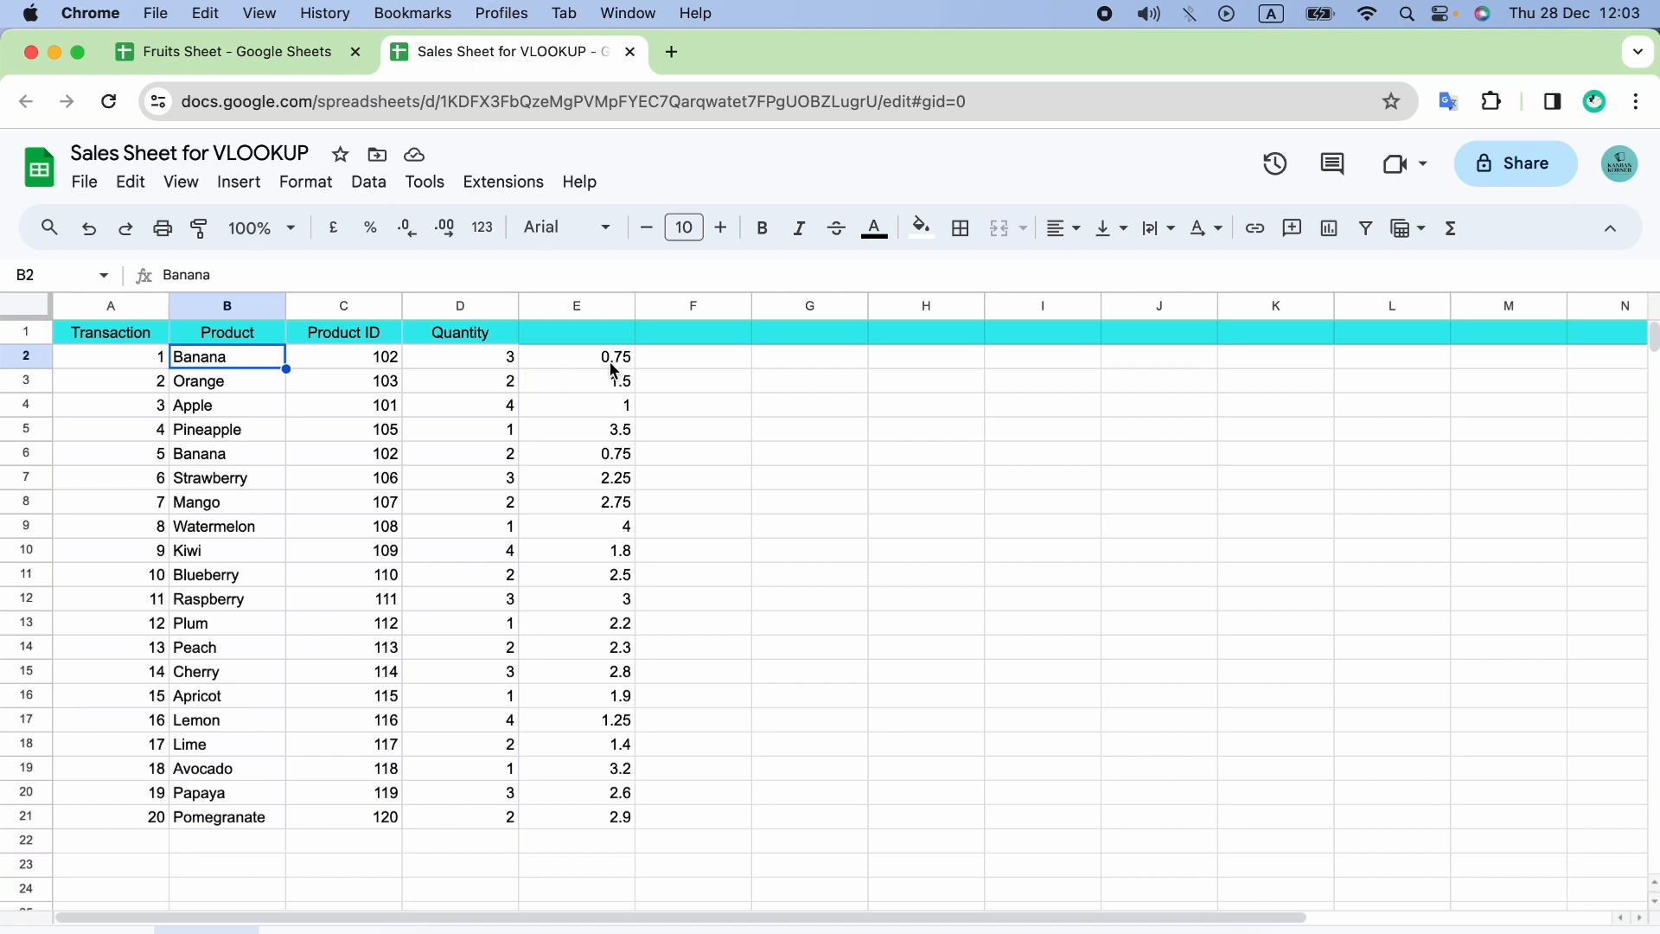
click(242, 54)
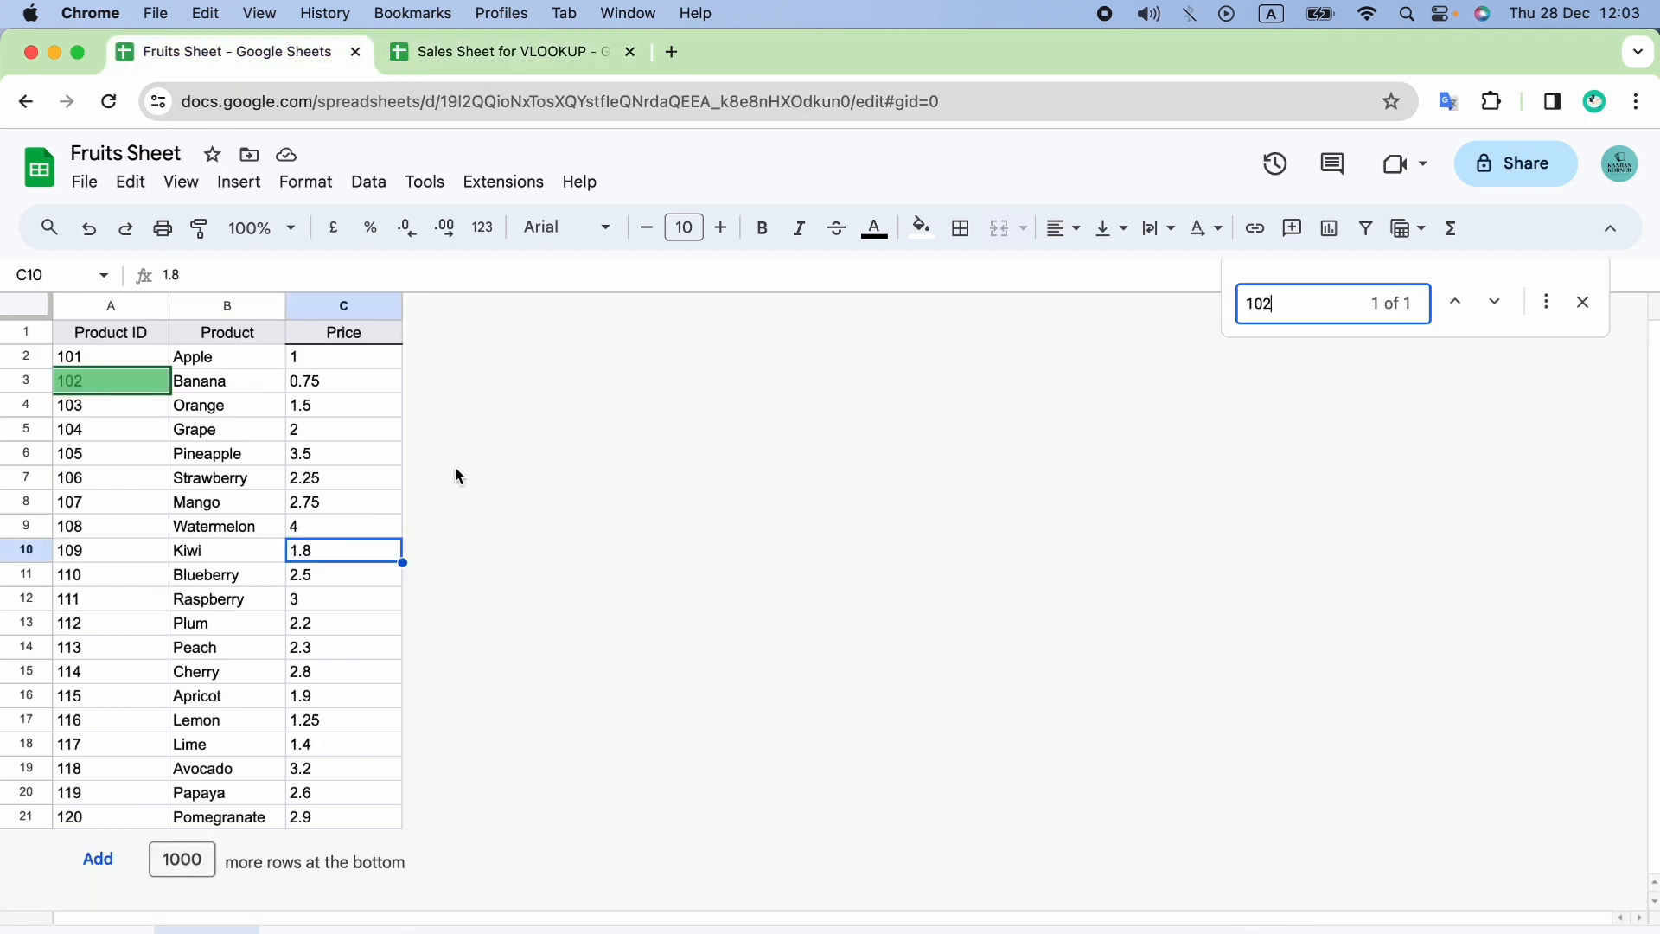
click(354, 390)
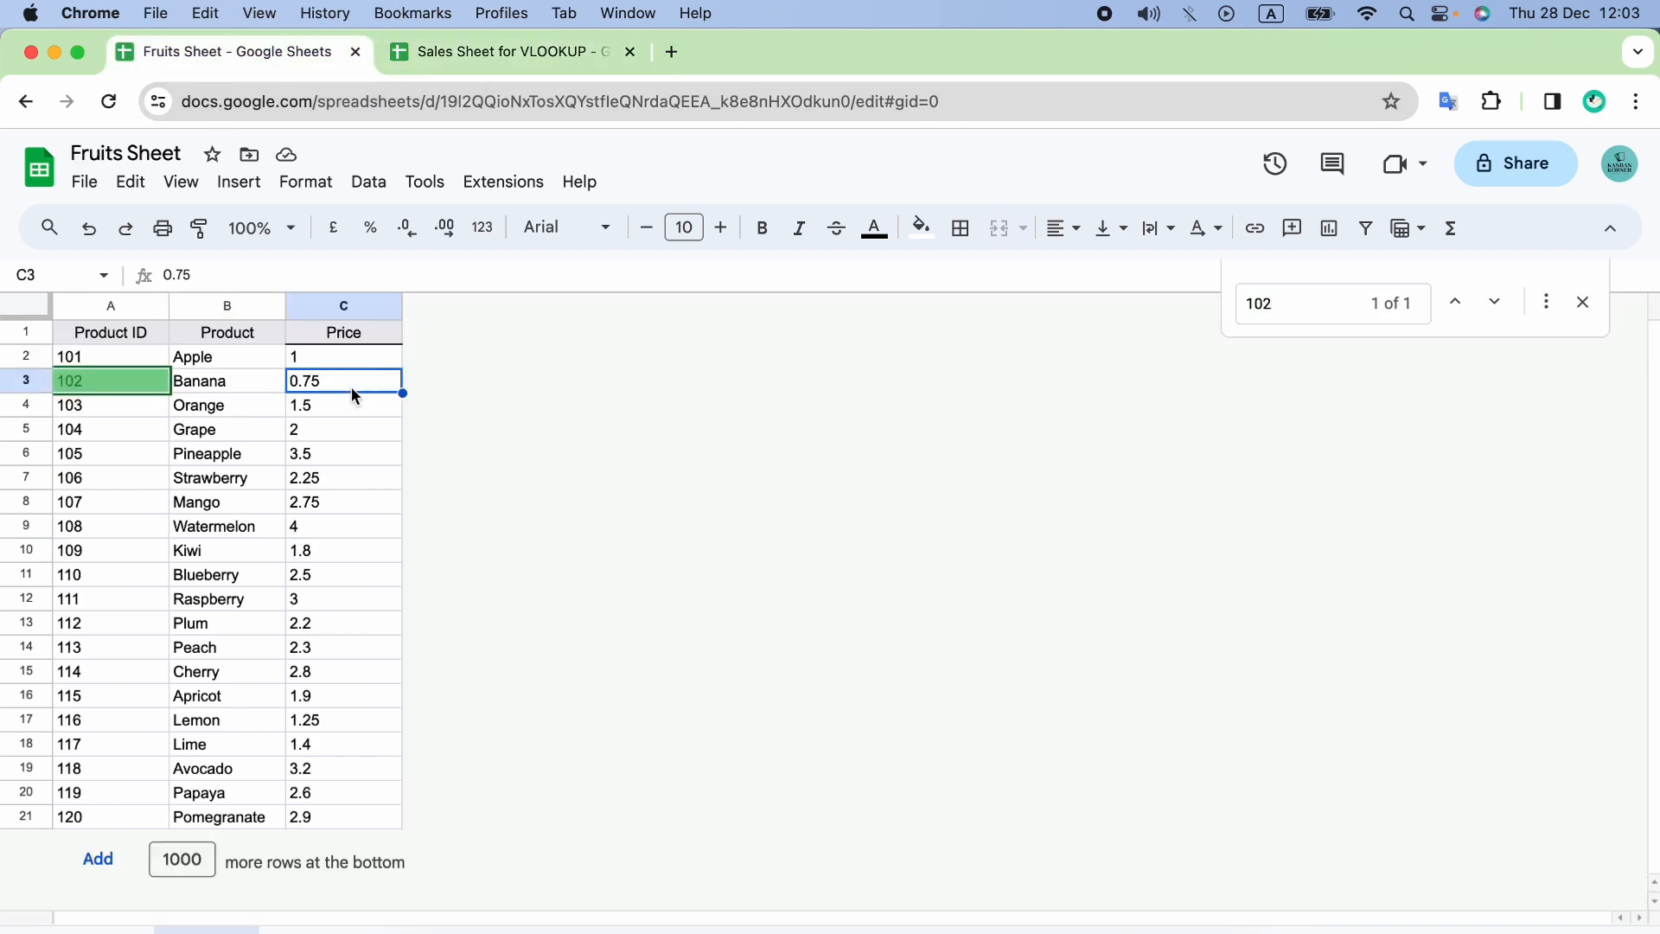
click(558, 52)
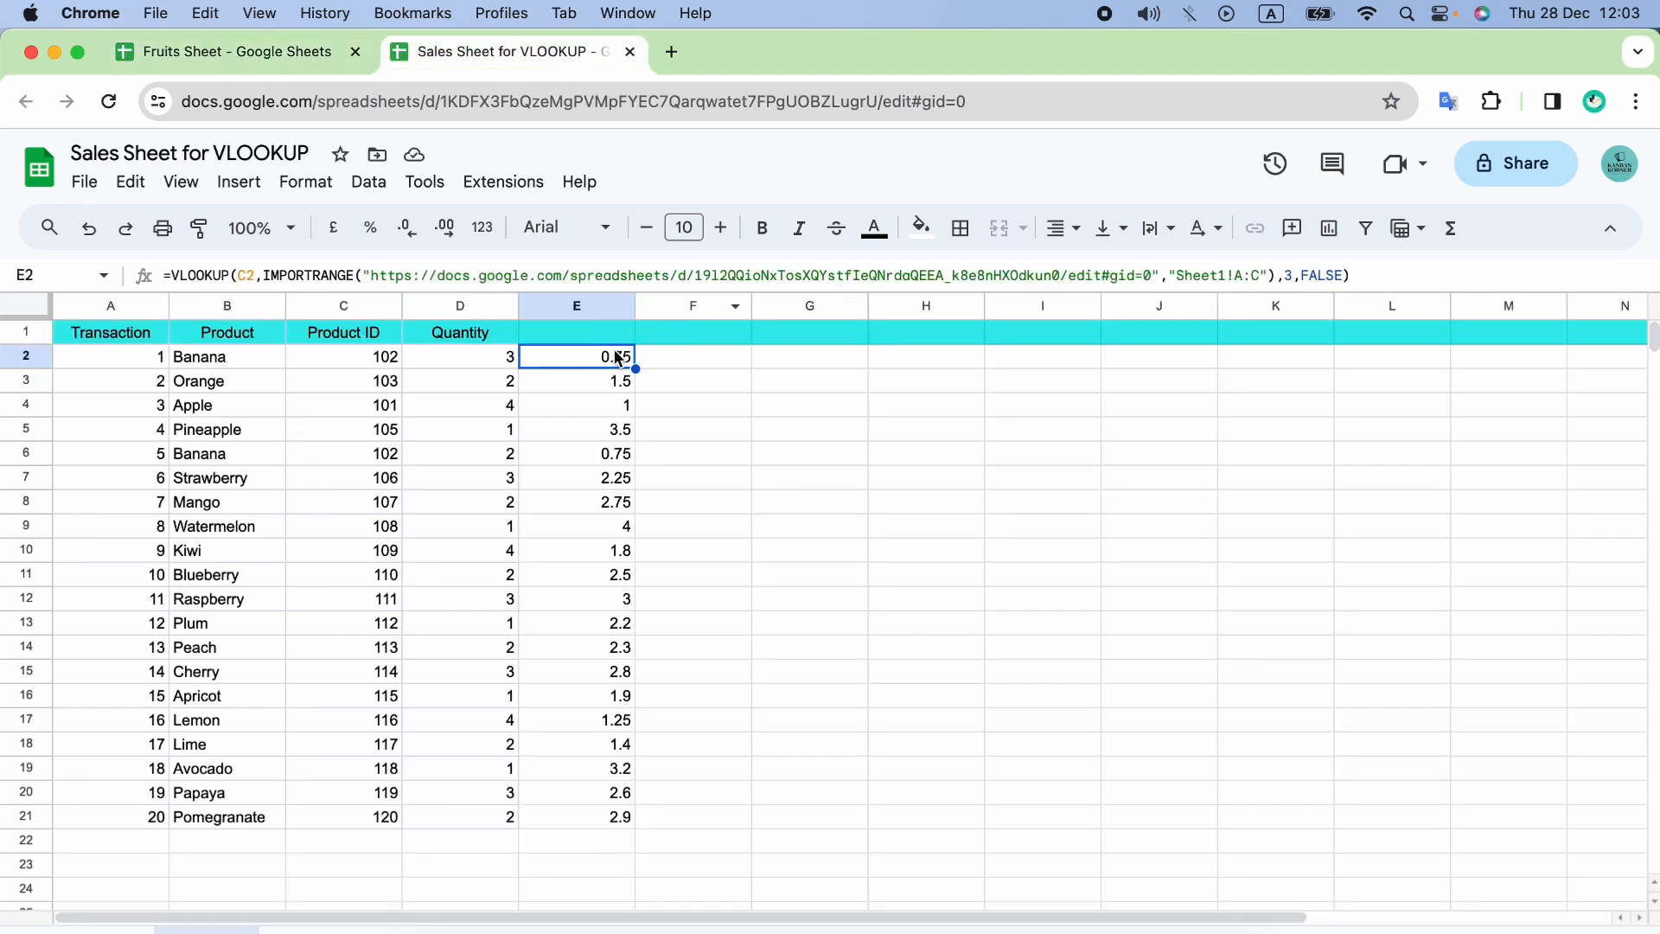
Compare the Watermelon price in the Sales Sheet with its price in the Fruits Sheet, and close the search for 102 there.
click(235, 532)
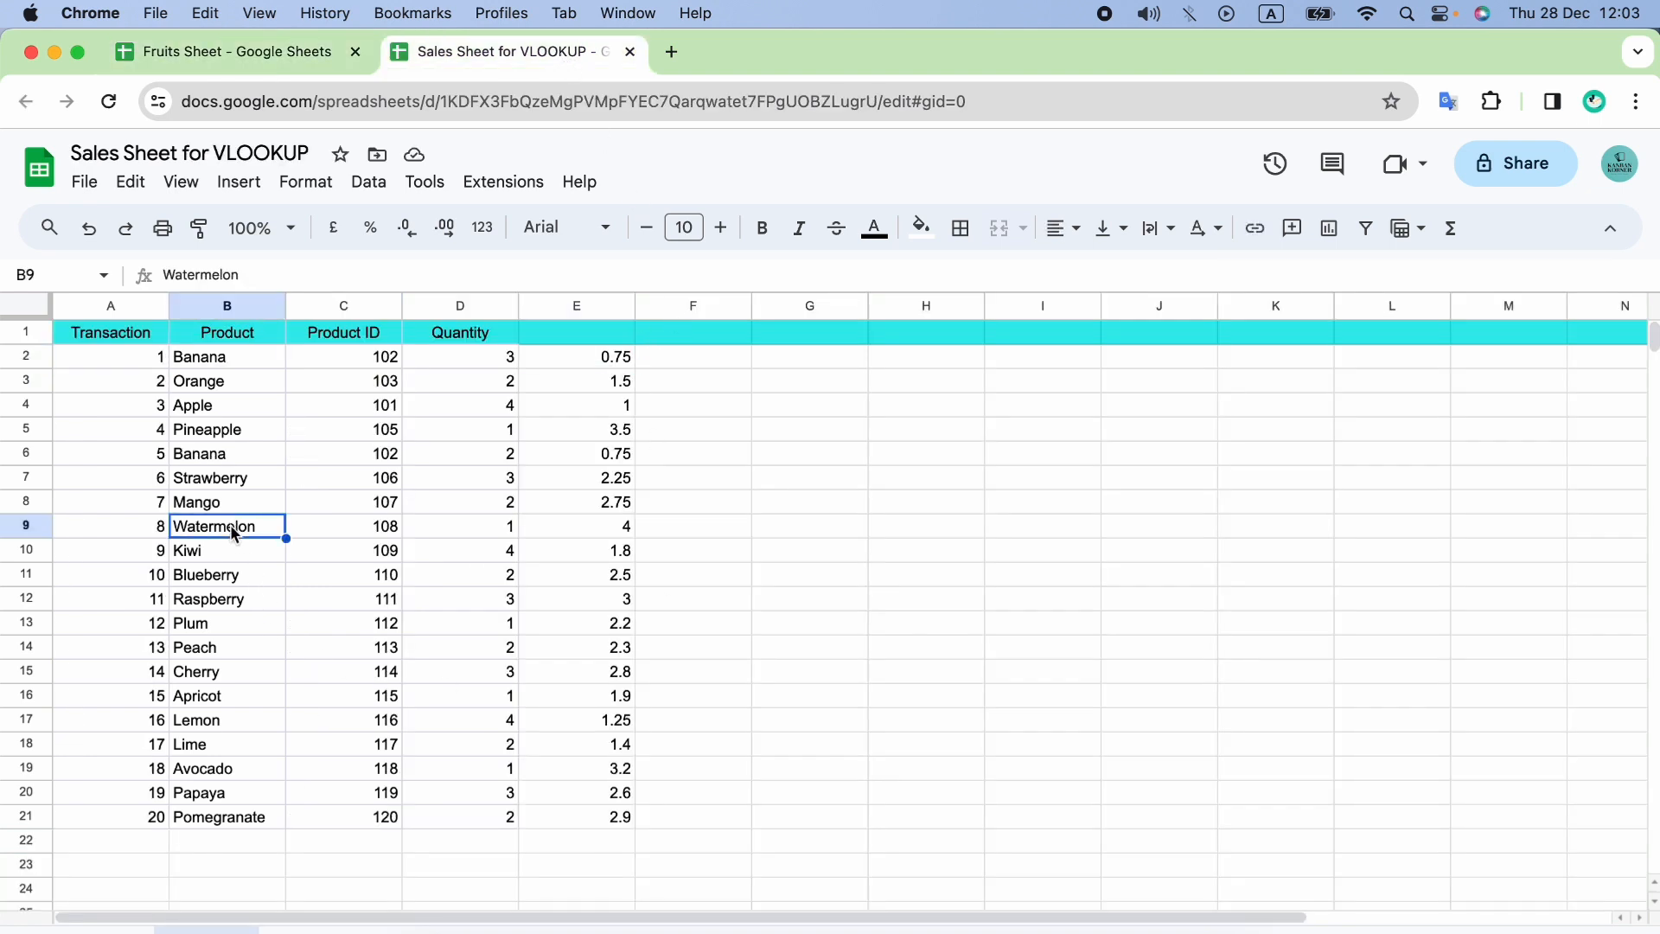
click(614, 529)
click(262, 532)
click(222, 52)
click(264, 538)
click(327, 538)
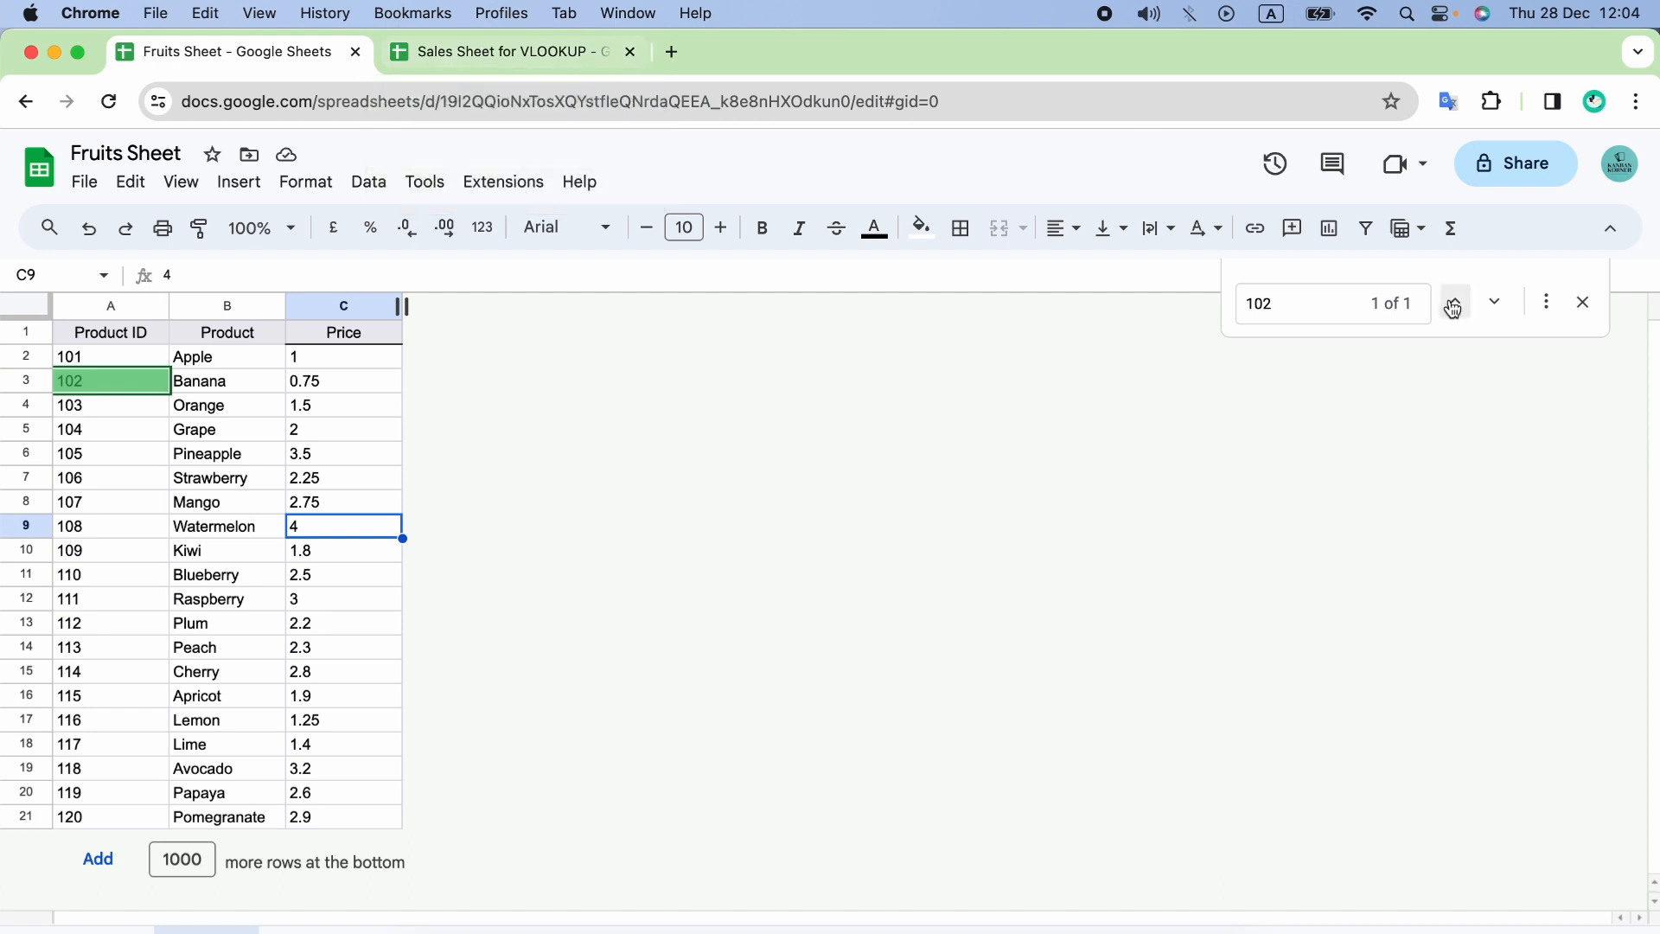
click(1589, 310)
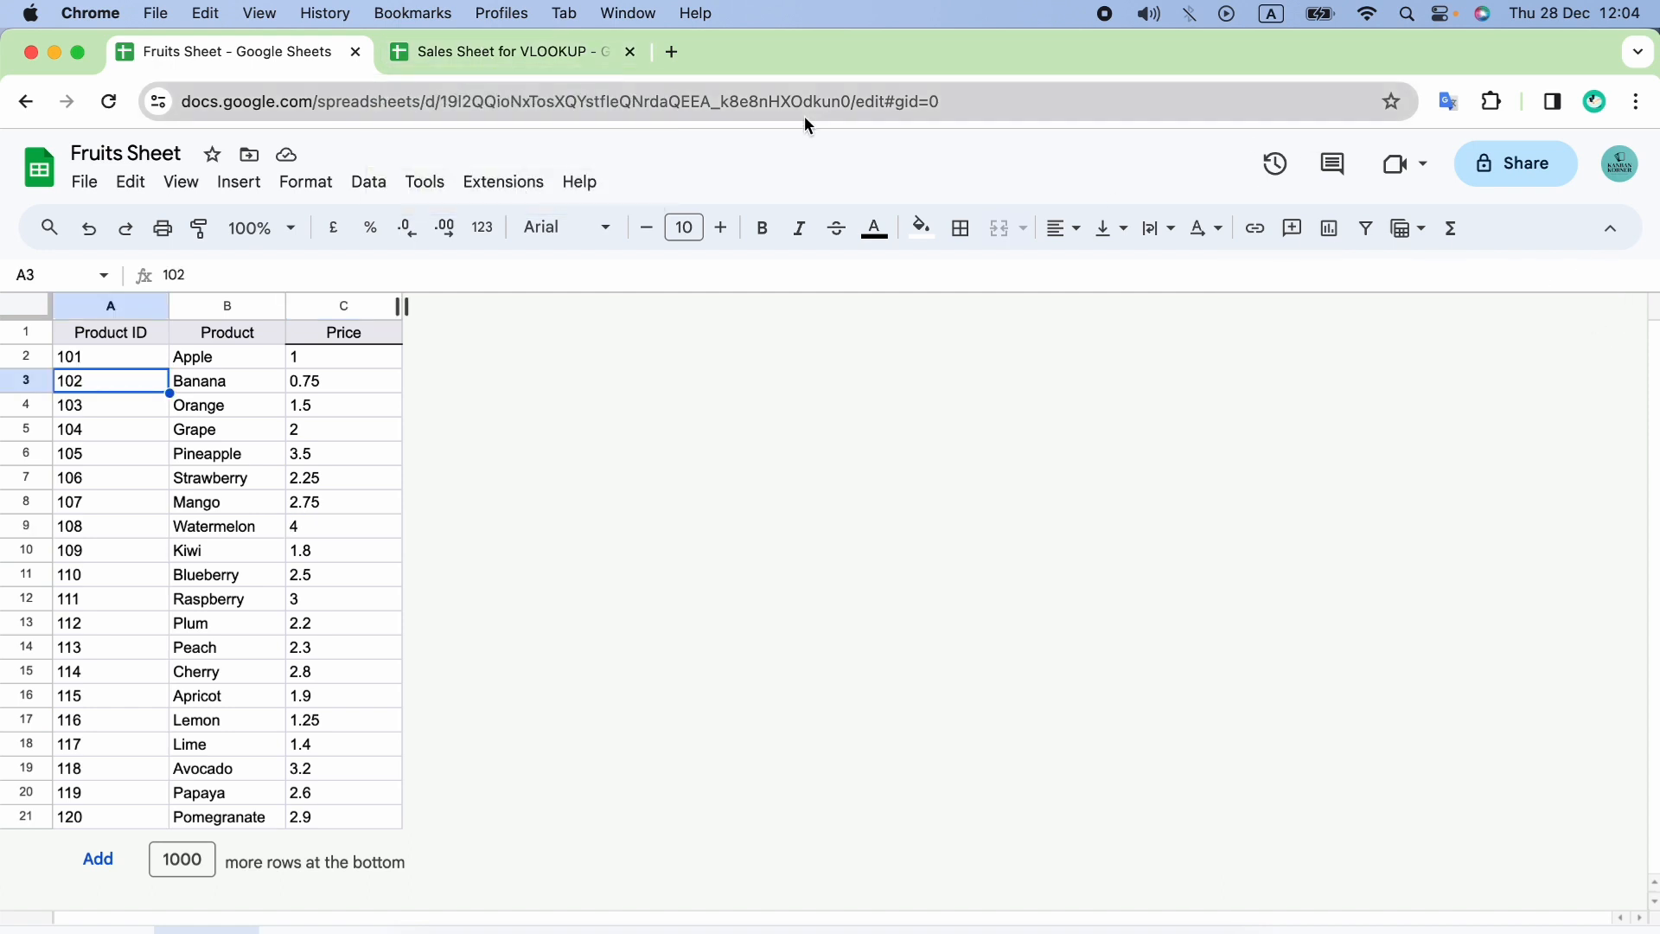
Return to the Sales Sheet and select the looked-up prices in column E from E21 upward.
click(525, 61)
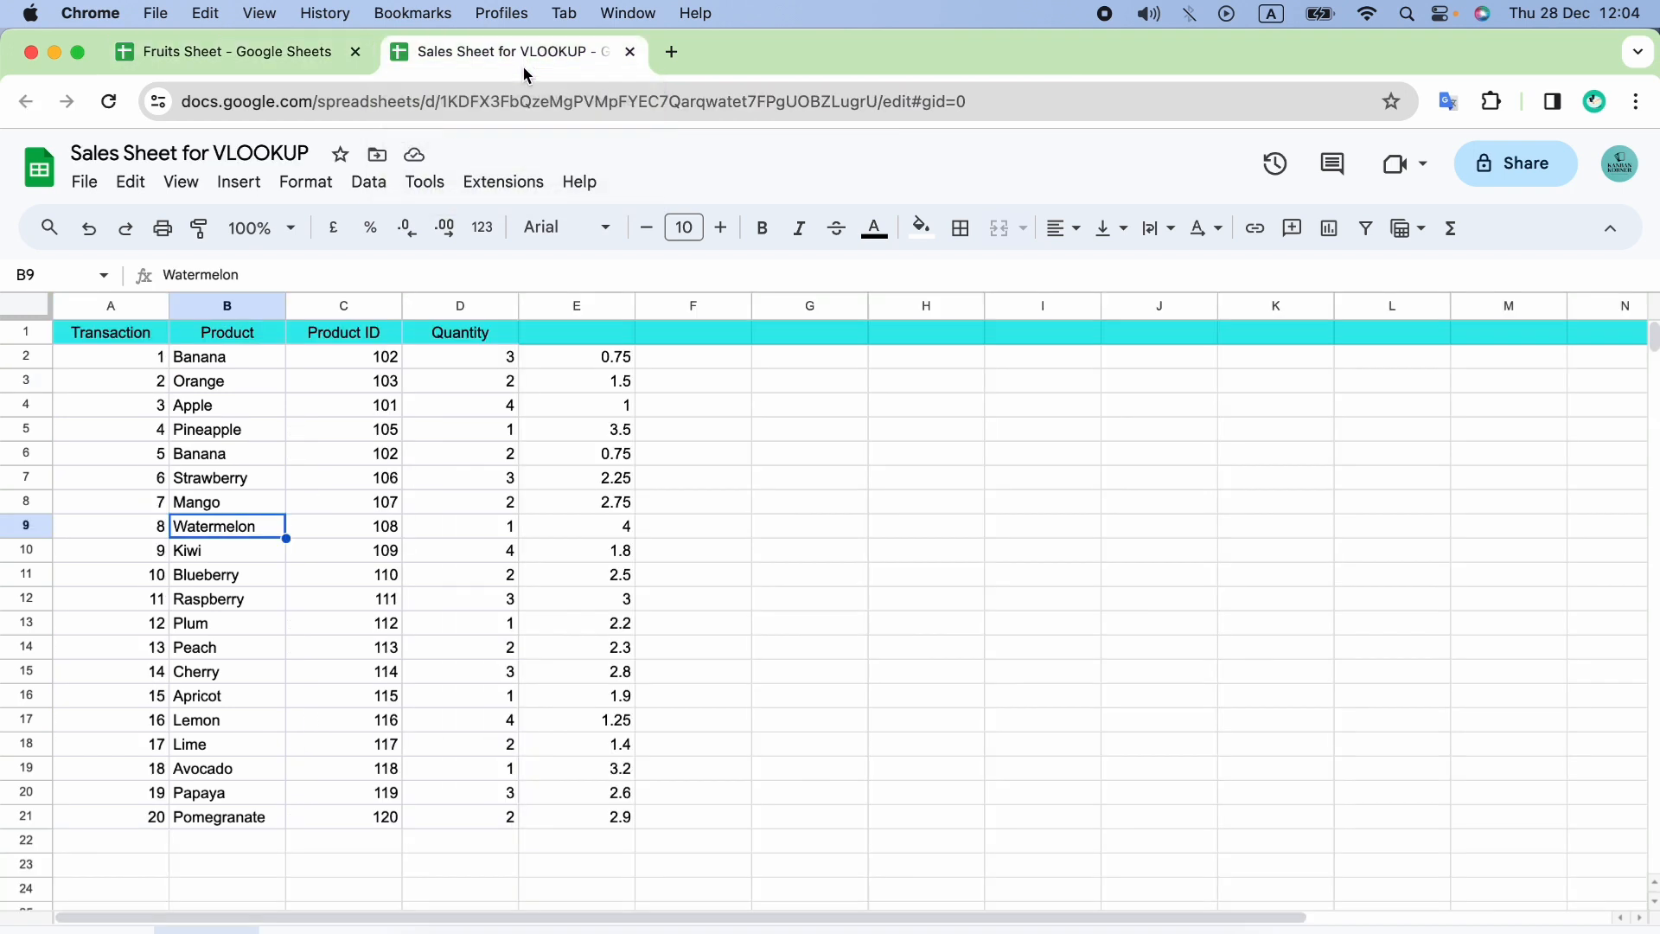
drag(604, 821, 569, 542)
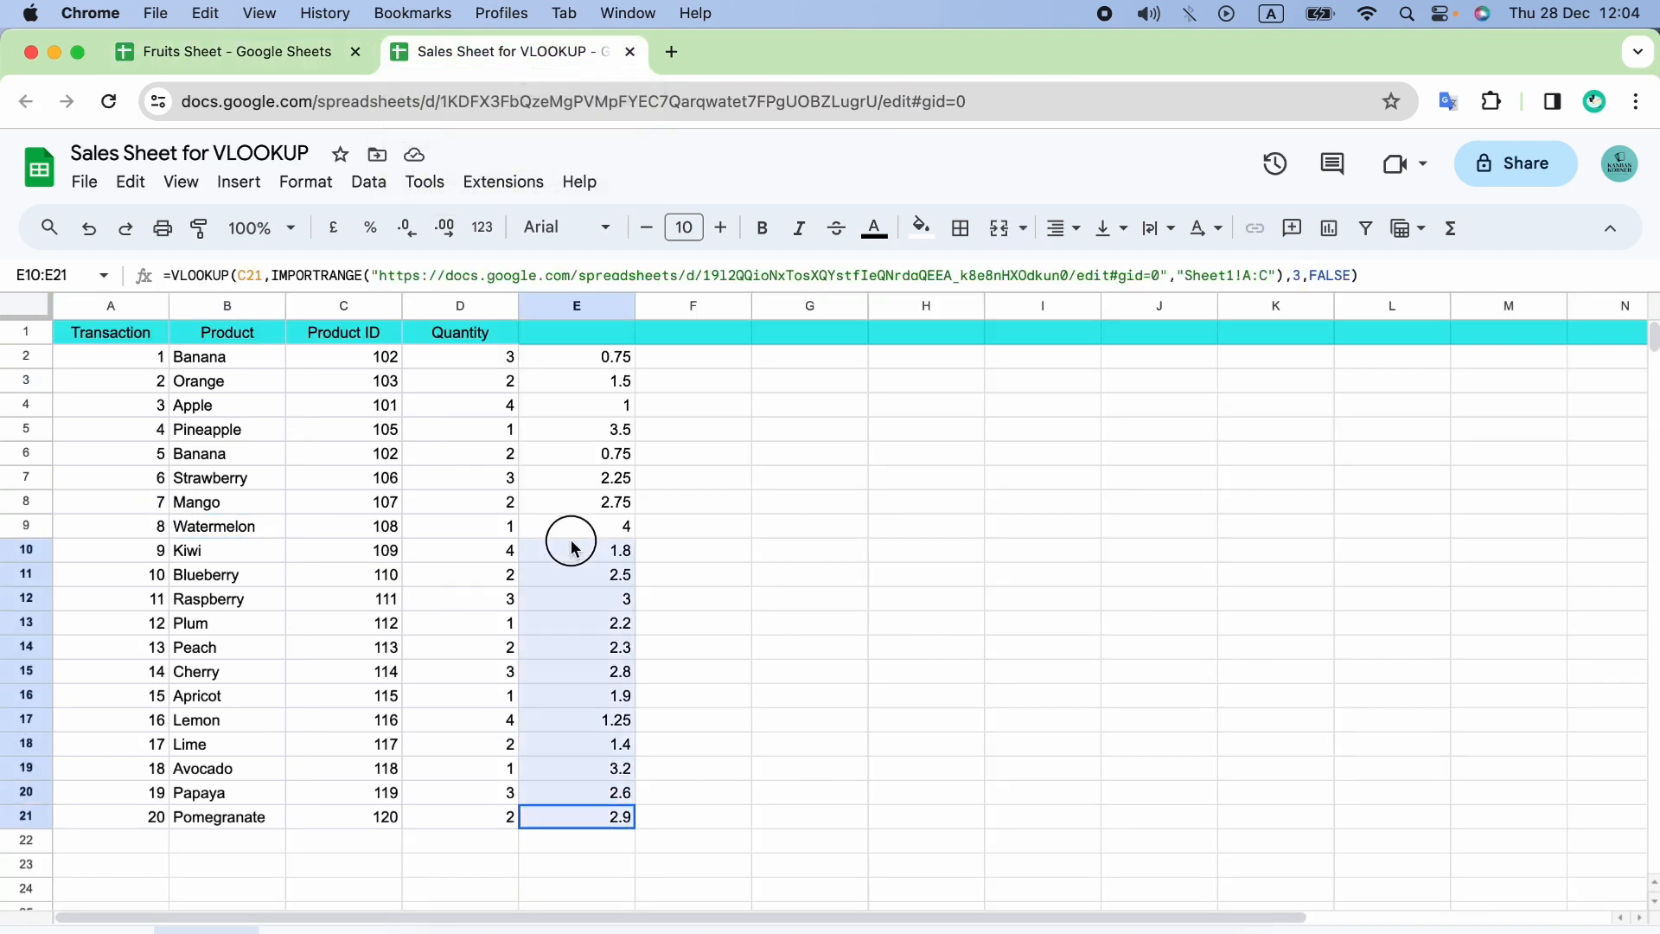